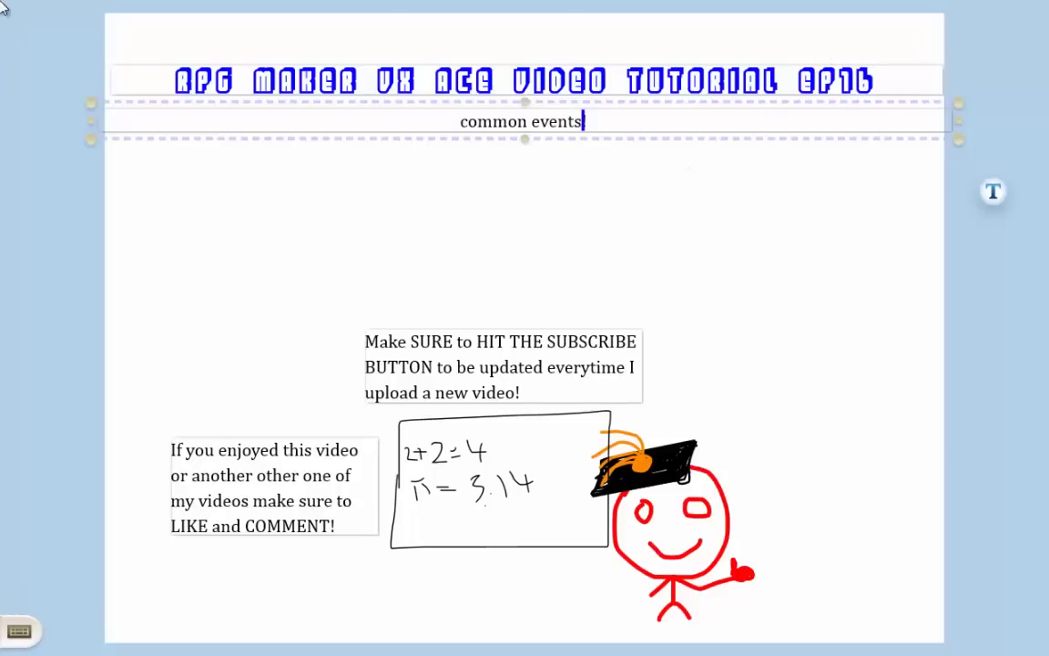
Switch to the timer app, start the 10:00 countdown and switch to RPG Maker VX Ace.
{"action": "left_click", "coordinate": [11, 146]}
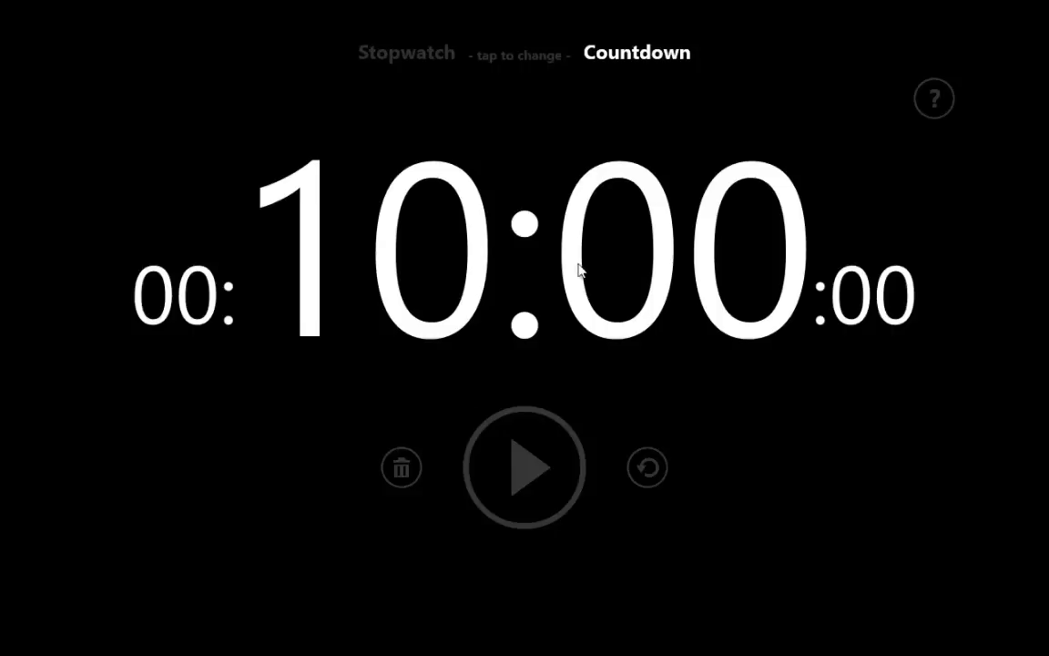
{"action": "left_click", "coordinate": [483, 455]}
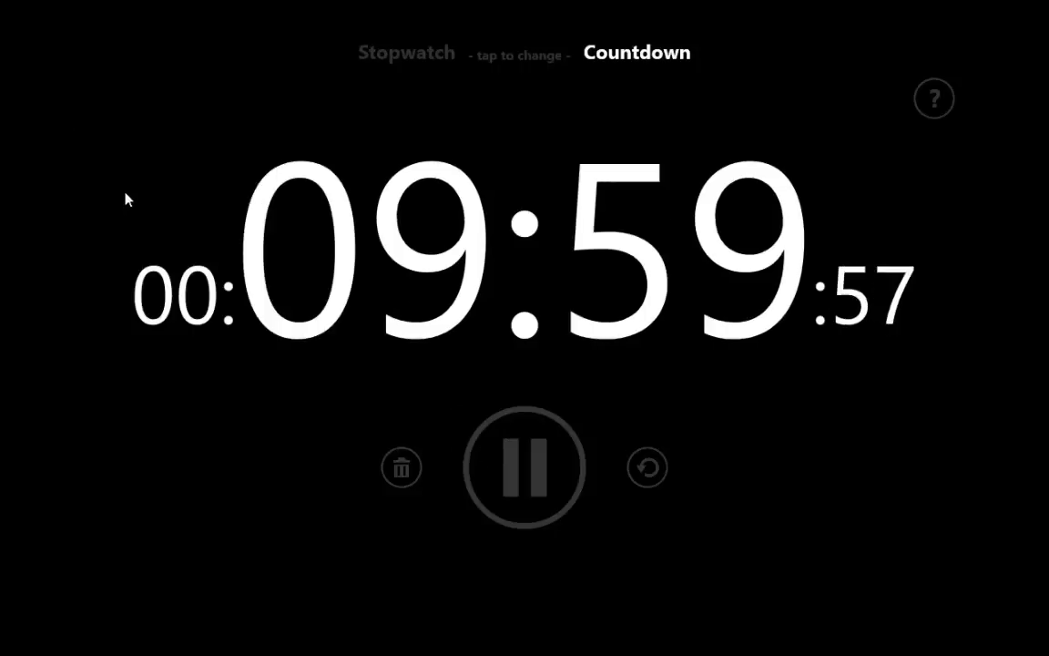
{"action": "mouse_move", "coordinate": [2, 27]}
{"action": "mouse_move", "coordinate": [14, 136]}
{"action": "left_click", "coordinate": [37, 123]}
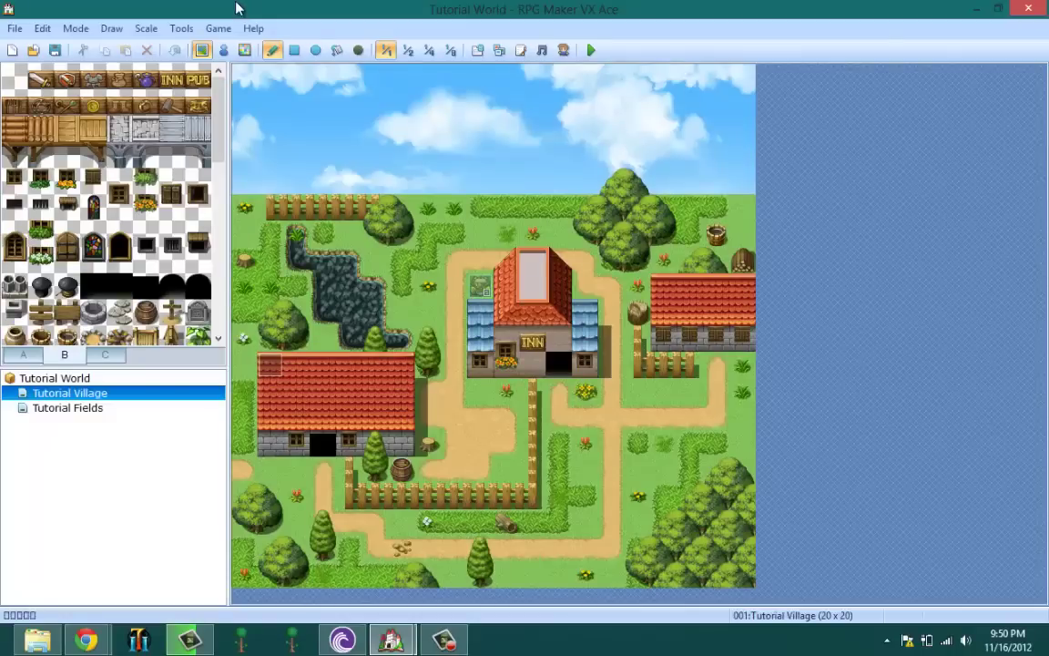
Open the database's common events and name event 001 "this CE".
{"action": "left_click", "coordinate": [179, 28]}
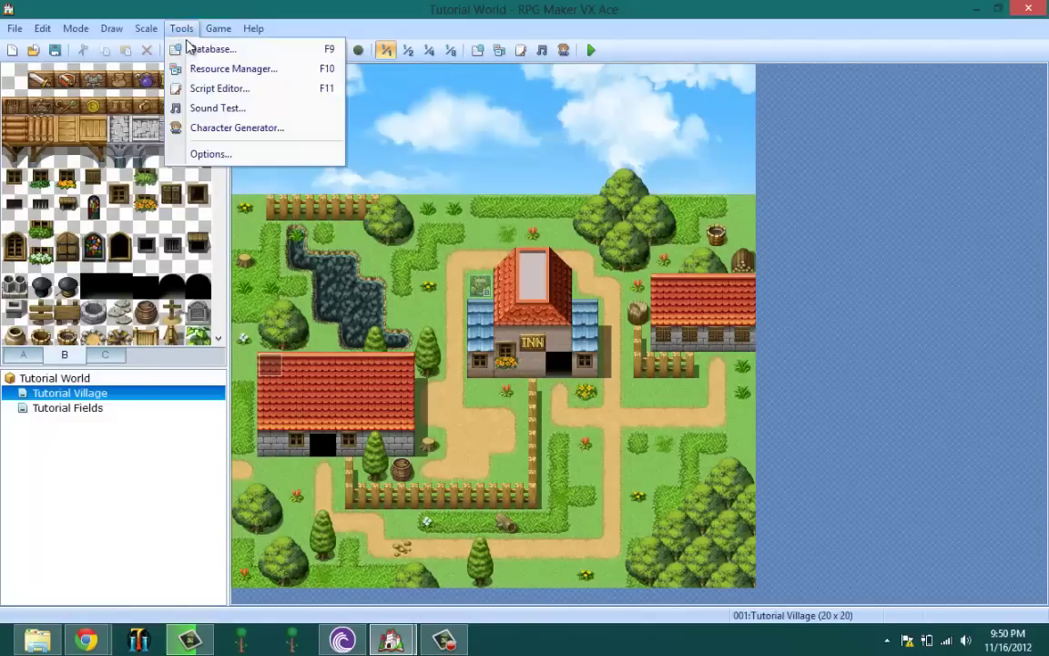
{"action": "left_click", "coordinate": [189, 51]}
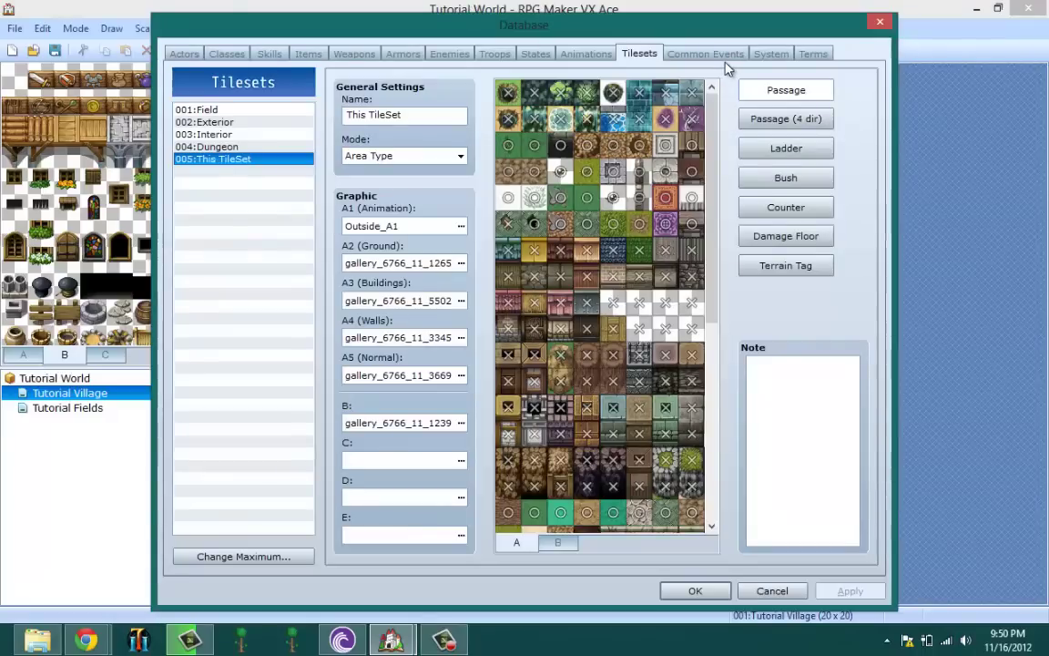
{"action": "left_click", "coordinate": [722, 56]}
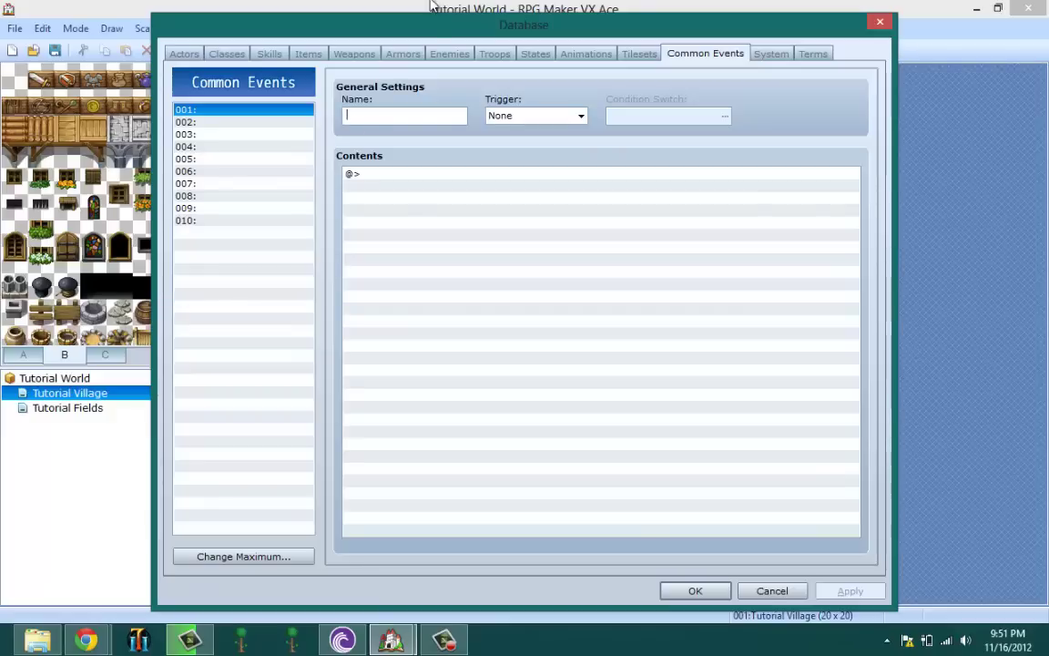
{"action": "type", "text": "th"}
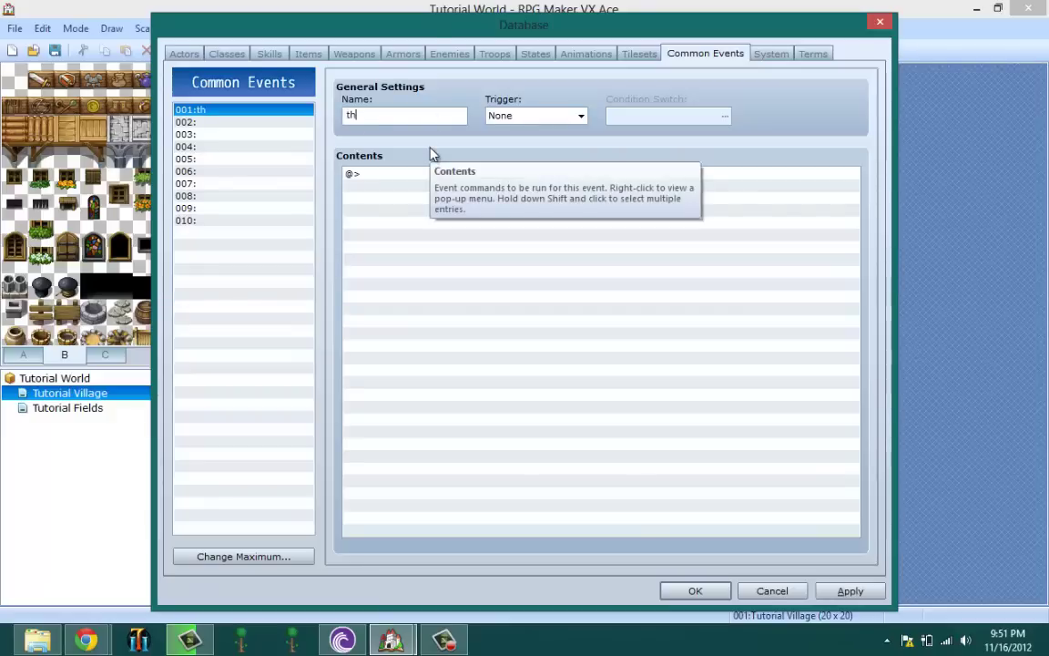
{"action": "type", "text": "is ce"}
{"action": "key", "text": "BackSpace"}
{"action": "key", "text": "BackSpace"}
{"action": "key", "text": "BackSpace"}
{"action": "type", "text": "CE"}
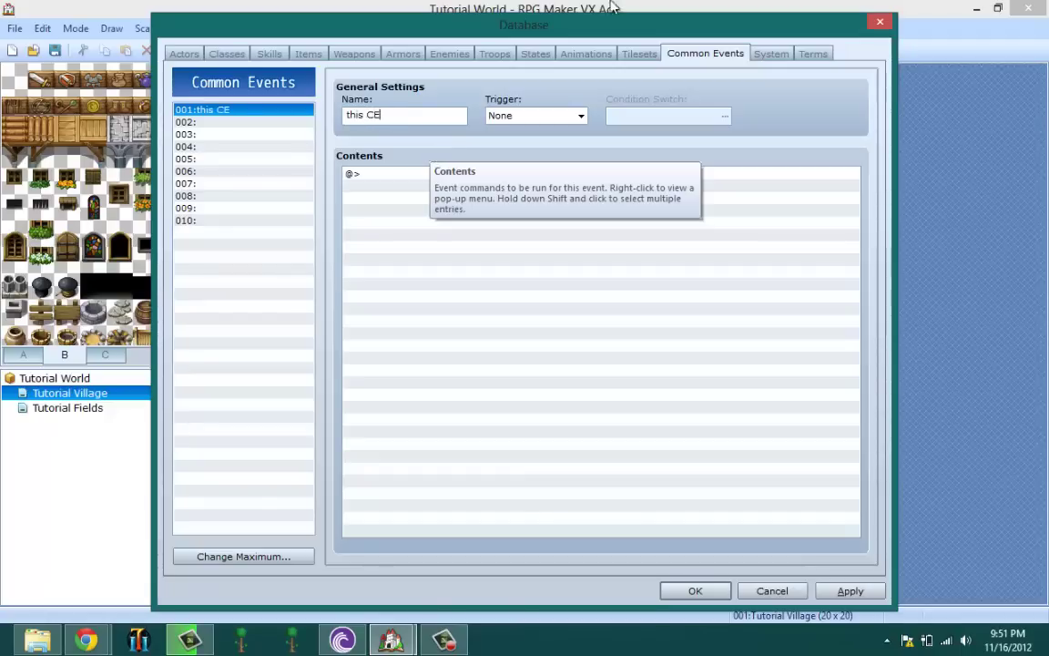
Set the trigger of common event "this CE" to Parallel Process and select the first empty line of its contents.
{"action": "left_click", "coordinate": [544, 119]}
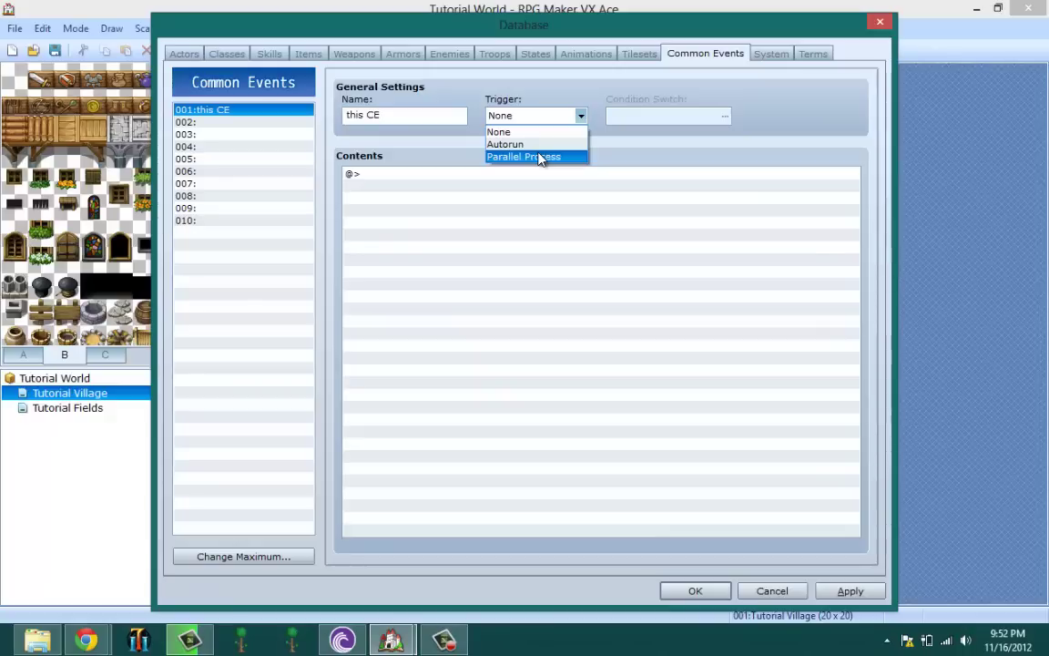
{"action": "left_click", "coordinate": [540, 158]}
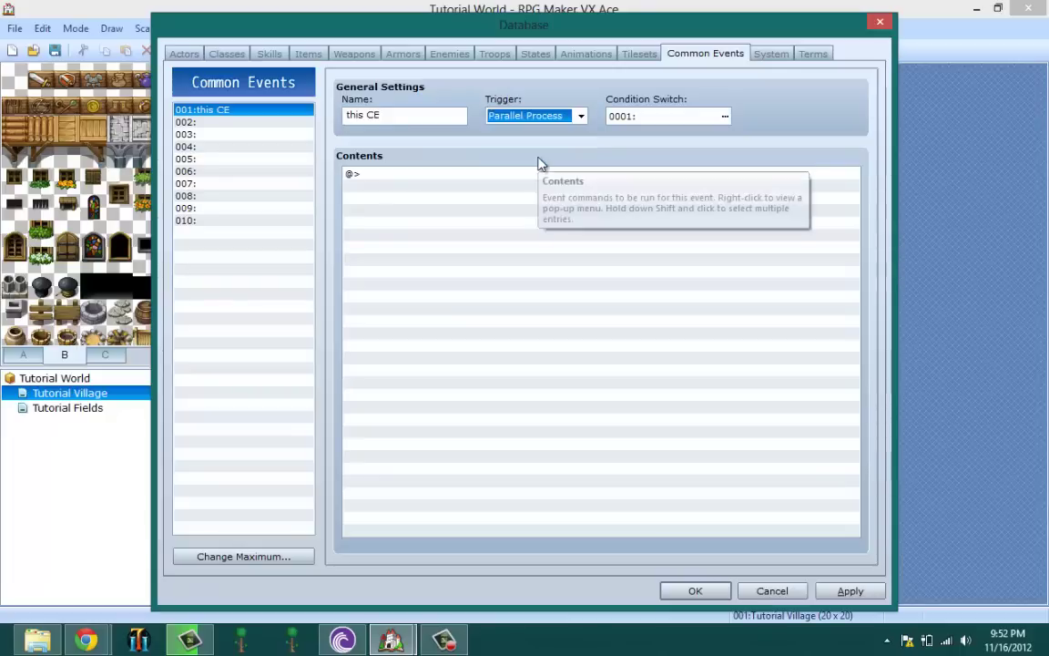
{"action": "left_click", "coordinate": [539, 117]}
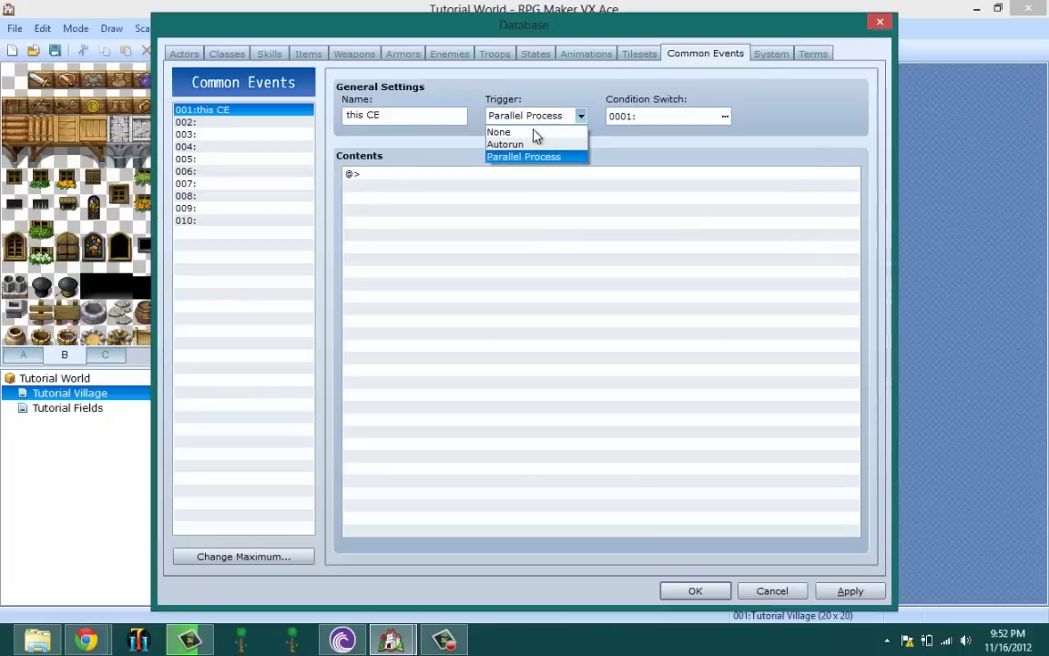
{"action": "left_click", "coordinate": [547, 154]}
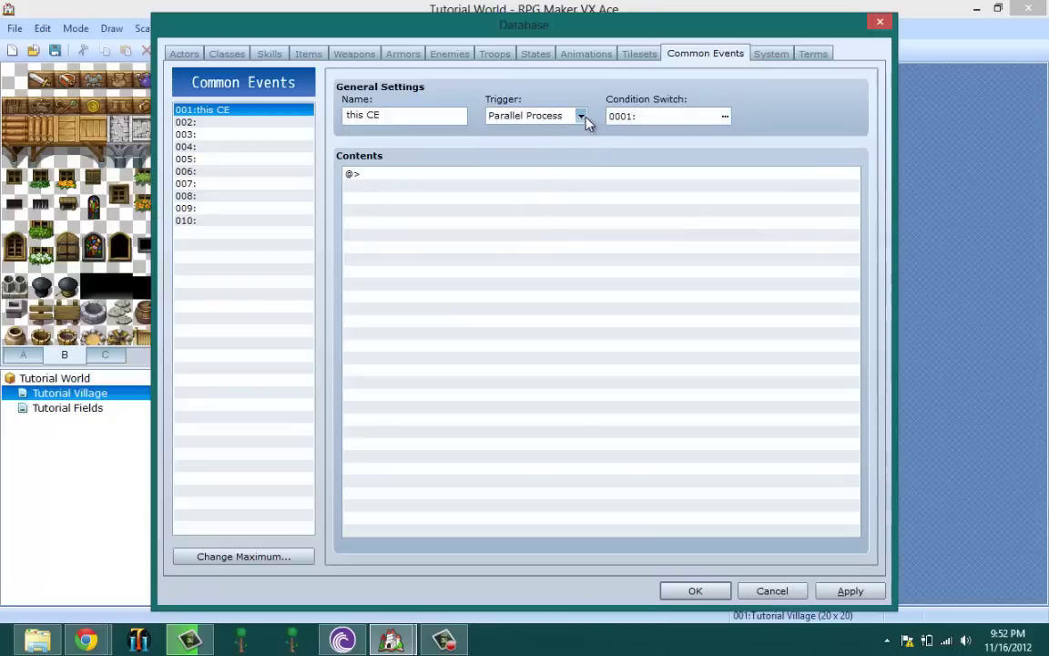
{"action": "left_click", "coordinate": [582, 117]}
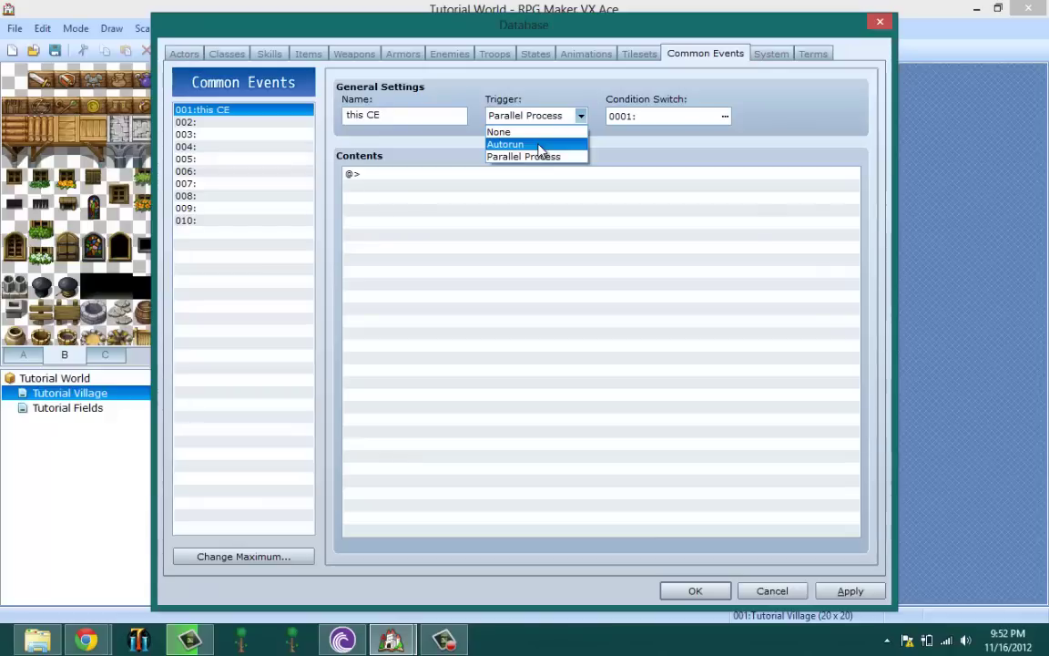
{"action": "left_click", "coordinate": [461, 219]}
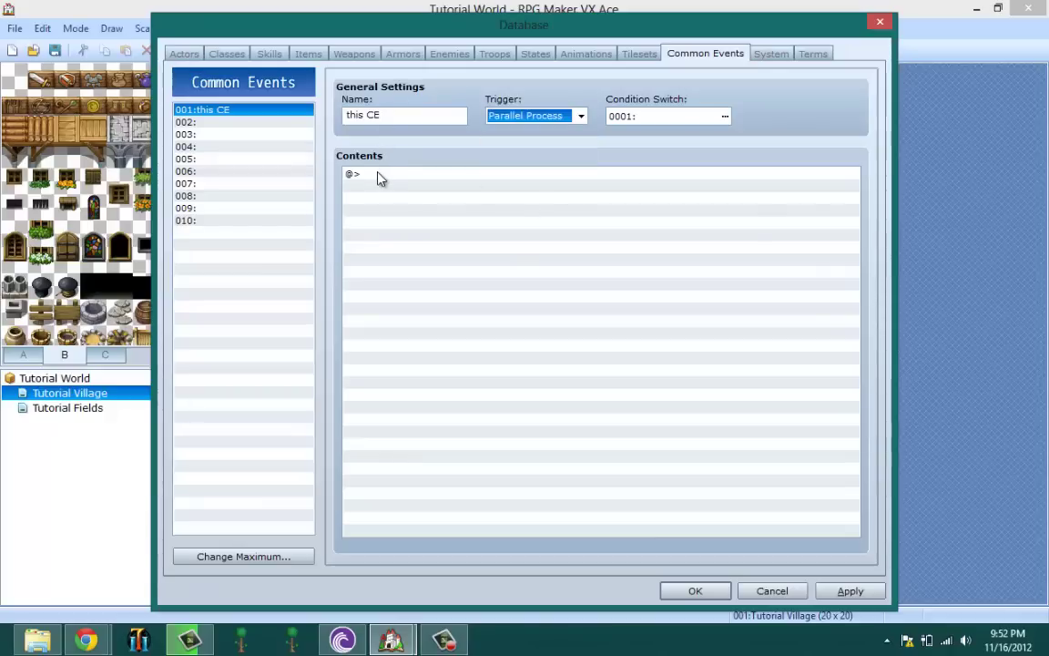
{"action": "left_click", "coordinate": [381, 178]}
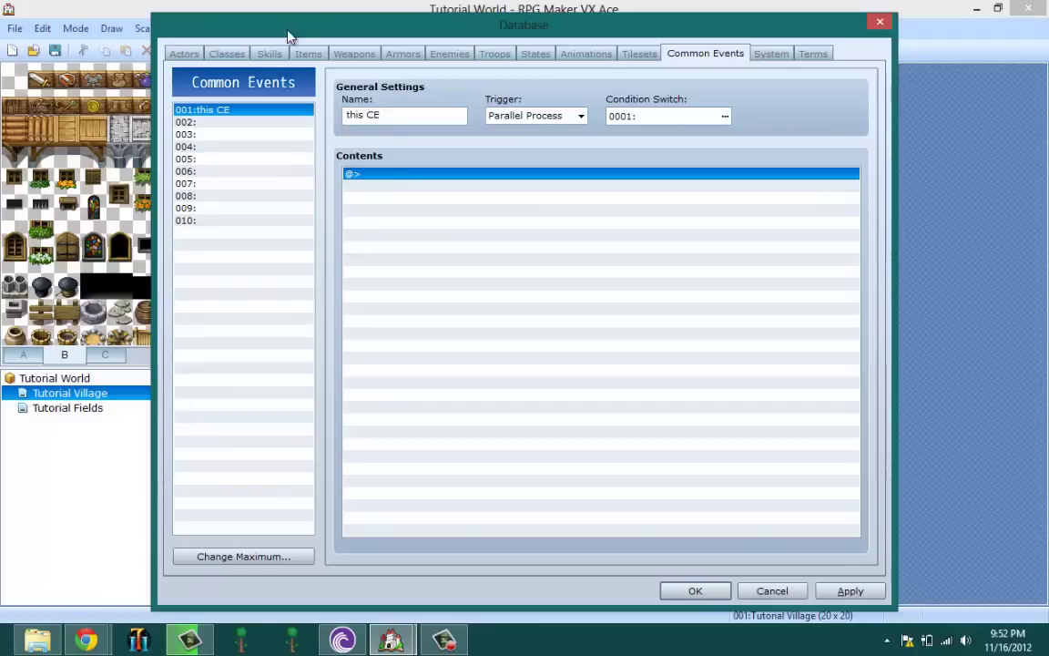
Try adding a Common Event effect that calls "this CE" to the item This Item.
{"action": "left_click", "coordinate": [307, 54]}
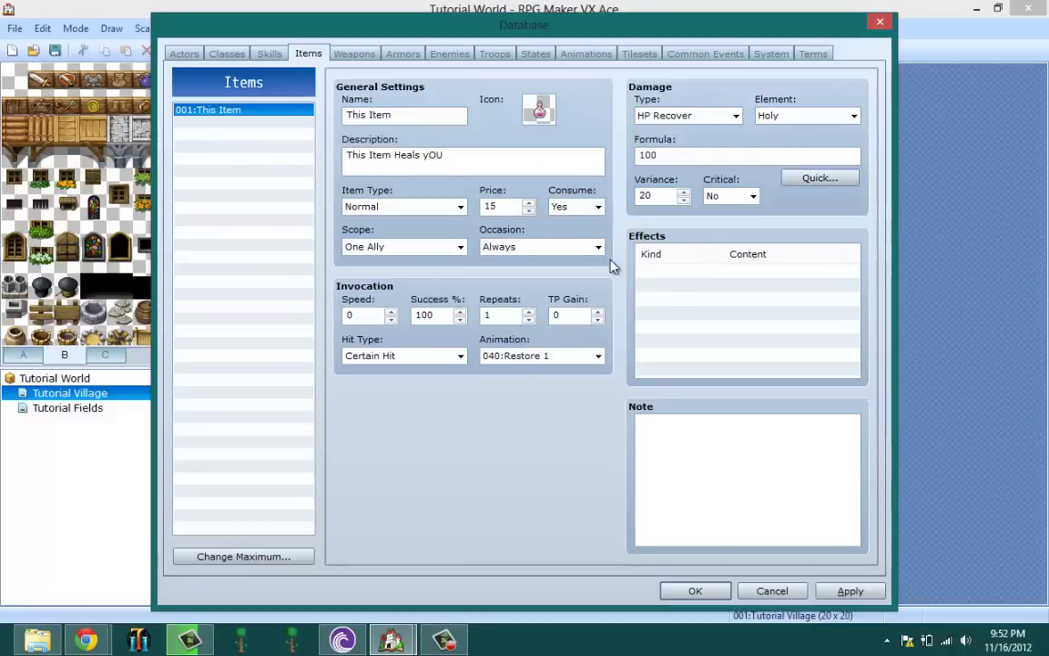
{"action": "right_click", "coordinate": [689, 281]}
{"action": "left_click", "coordinate": [701, 277]}
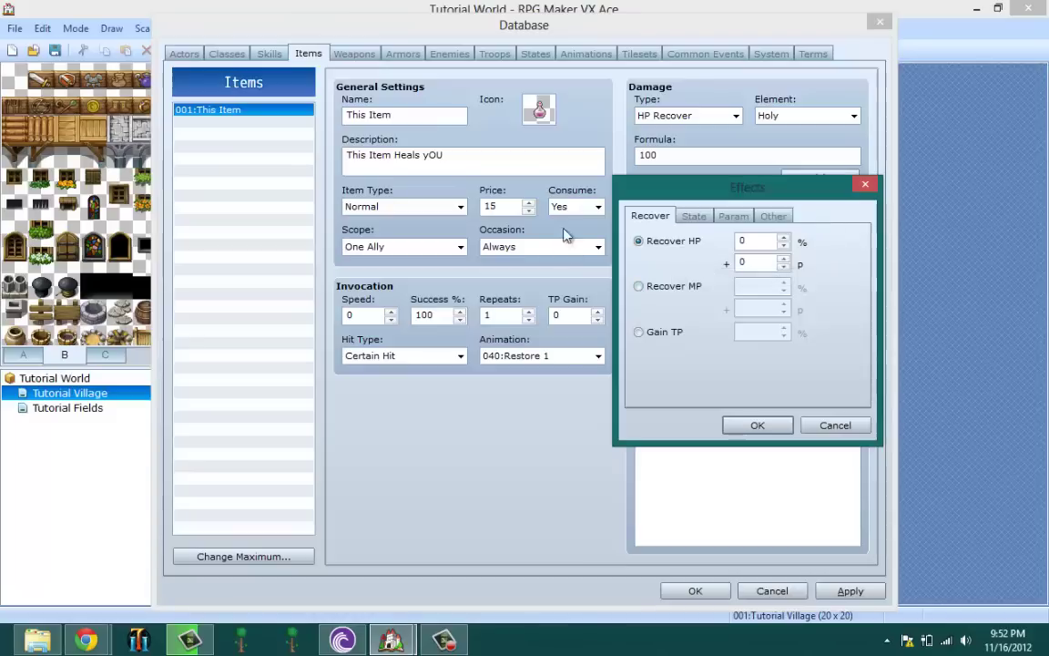
{"action": "left_click", "coordinate": [772, 215]}
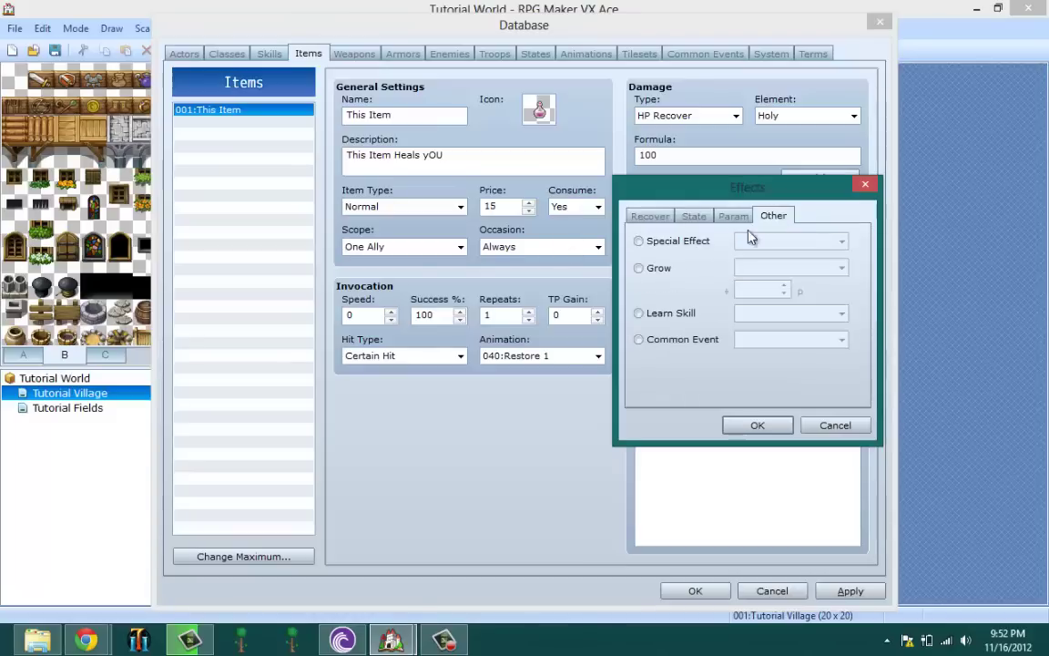
{"action": "left_click", "coordinate": [640, 339]}
{"action": "left_click", "coordinate": [837, 340]}
{"action": "left_click", "coordinate": [838, 340]}
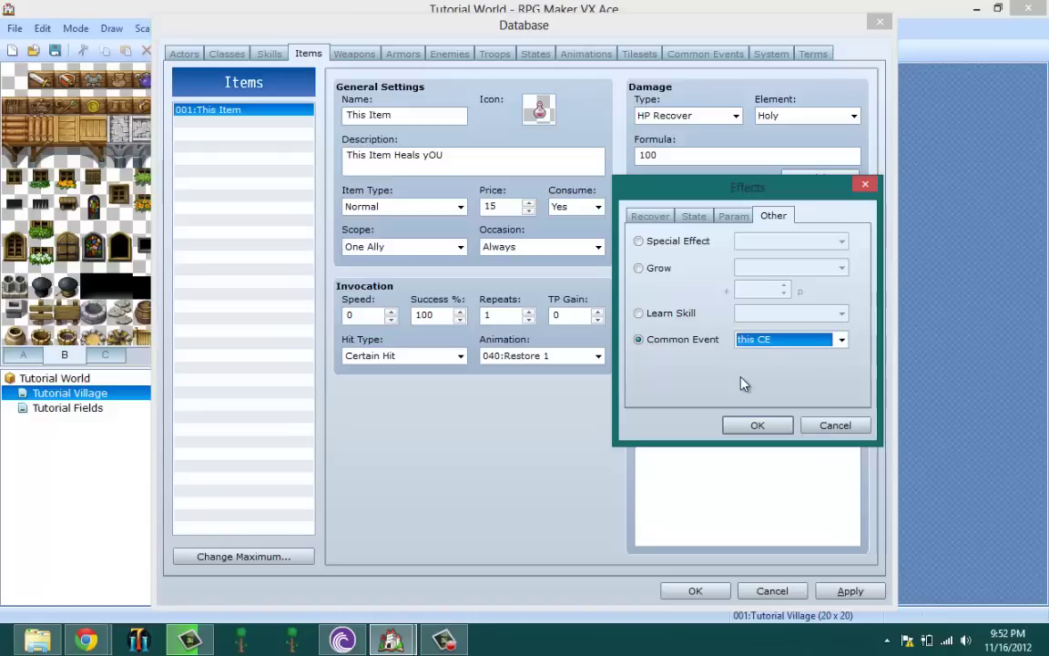
{"action": "left_click", "coordinate": [835, 423]}
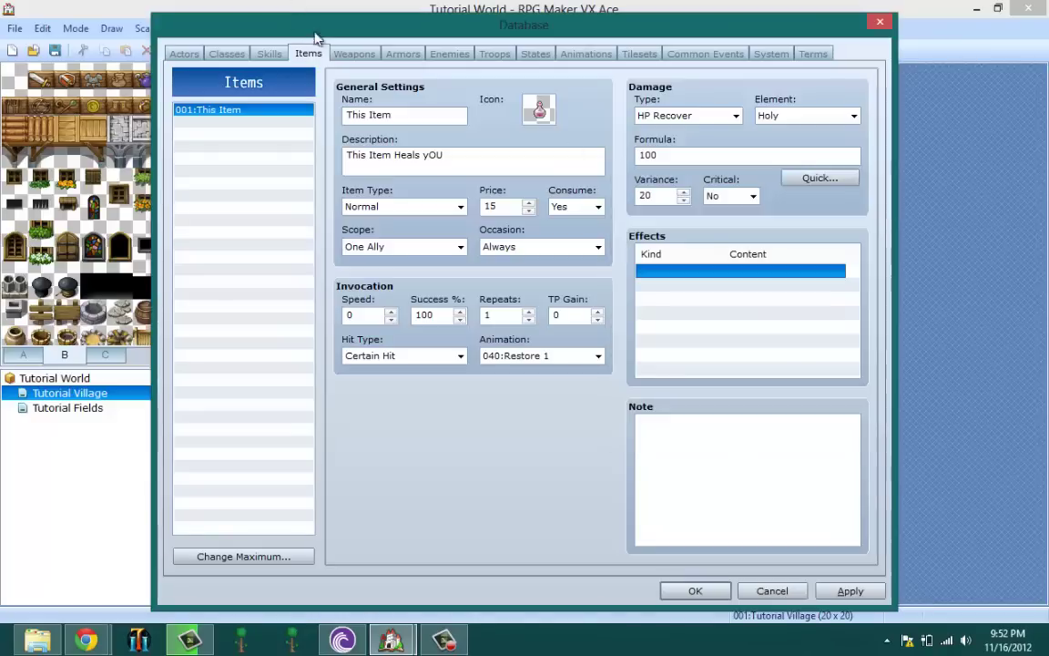
Examine the Other feature options for the weapon This Sword, looking for a common event option.
{"action": "left_click", "coordinate": [351, 55]}
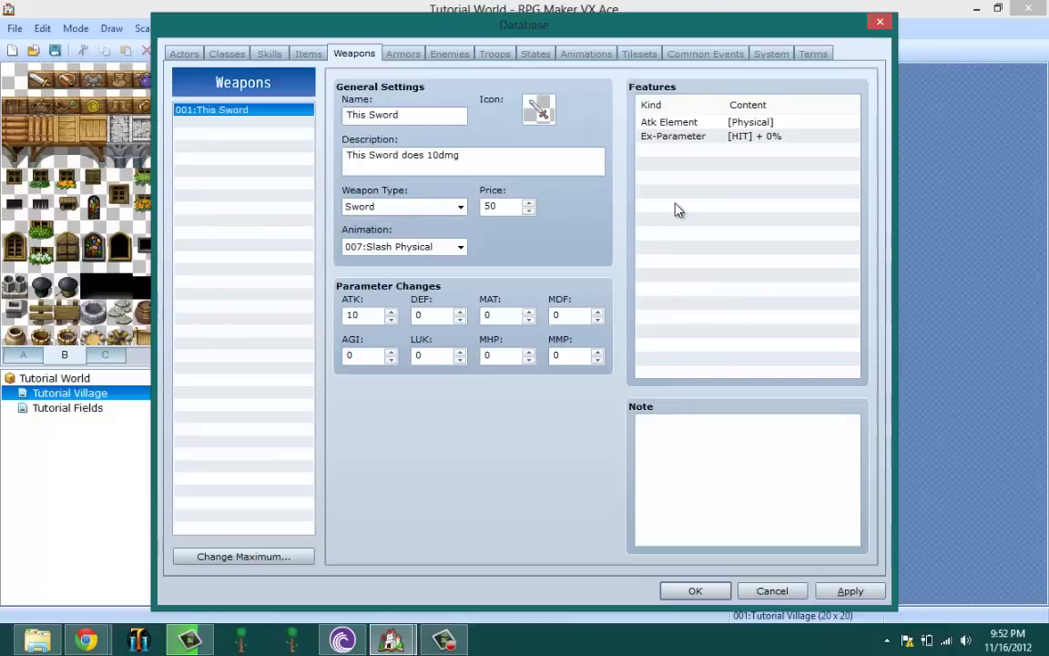
{"action": "left_click", "coordinate": [702, 151]}
{"action": "right_click", "coordinate": [702, 152]}
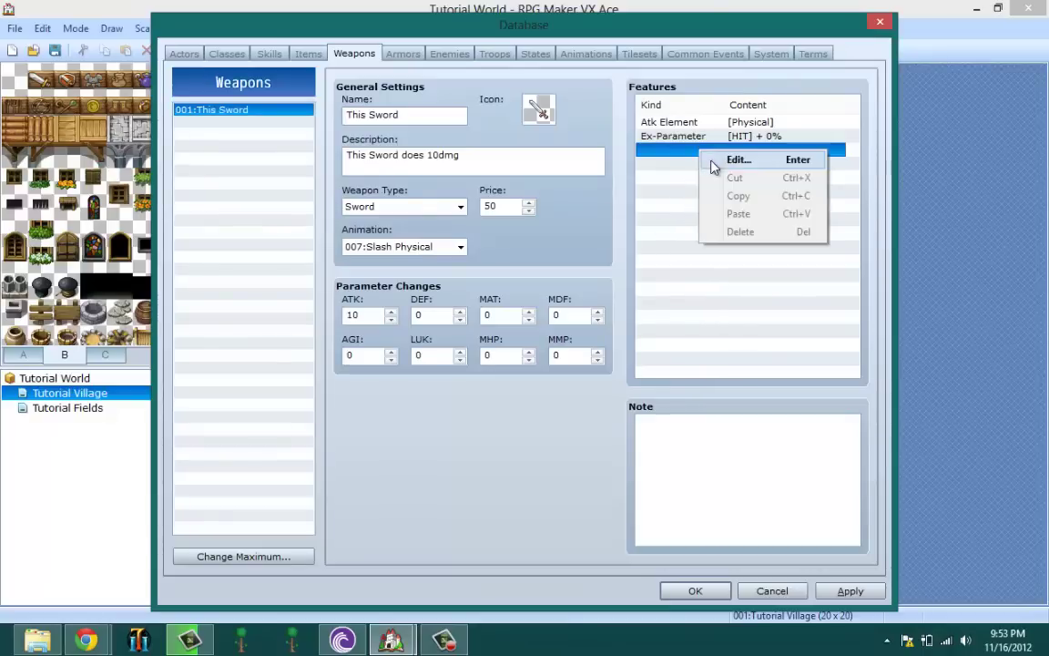
{"action": "left_click", "coordinate": [733, 160]}
{"action": "left_click", "coordinate": [839, 142]}
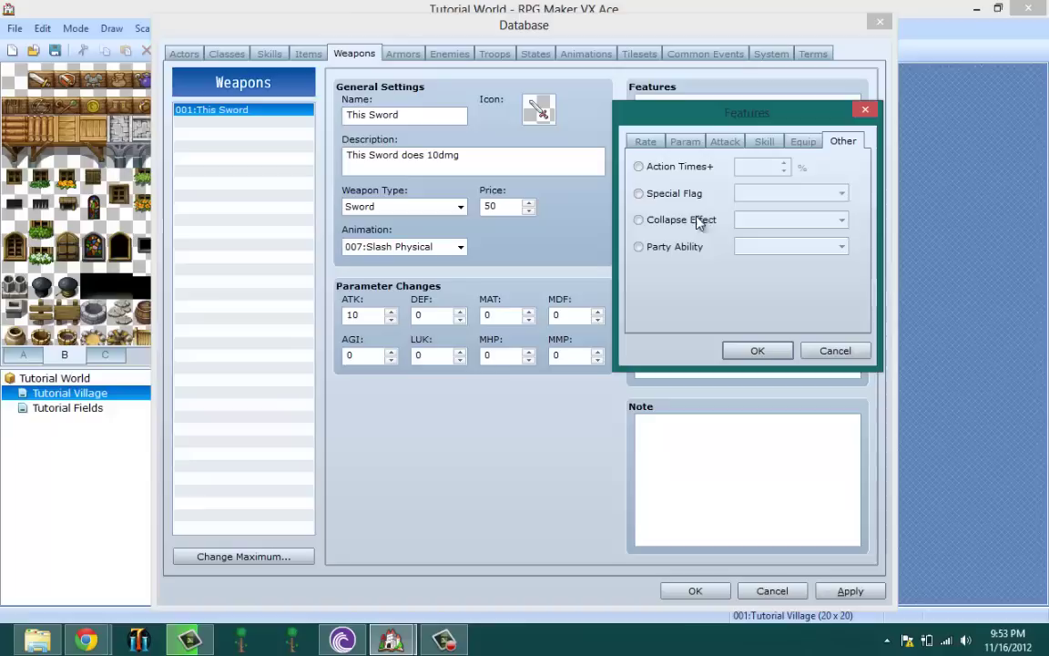
{"action": "left_click", "coordinate": [835, 353]}
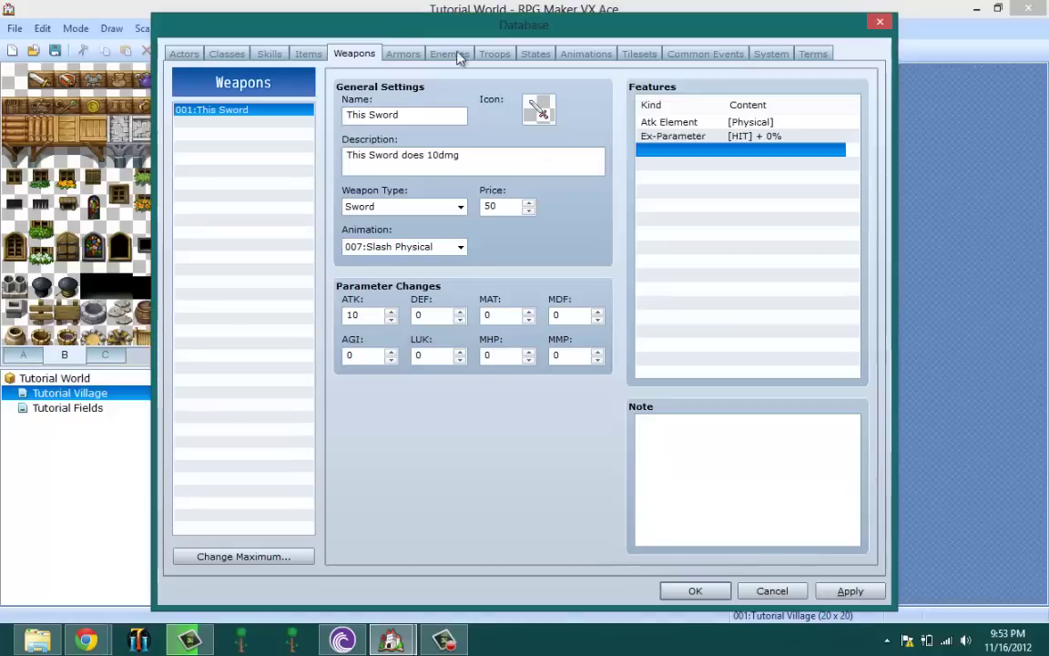
Try adding a Common Event effect that calls "this CE" to the Attack skill, and select the skill This Skill.
{"action": "left_click", "coordinate": [269, 53]}
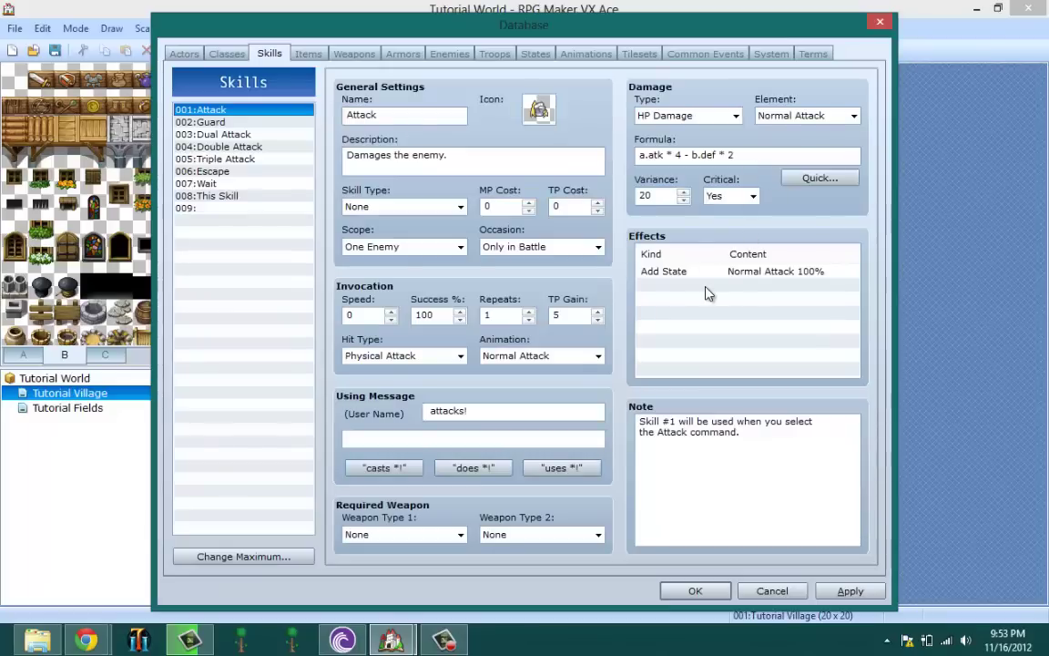
{"action": "double_click", "coordinate": [743, 288]}
{"action": "left_click", "coordinate": [775, 218]}
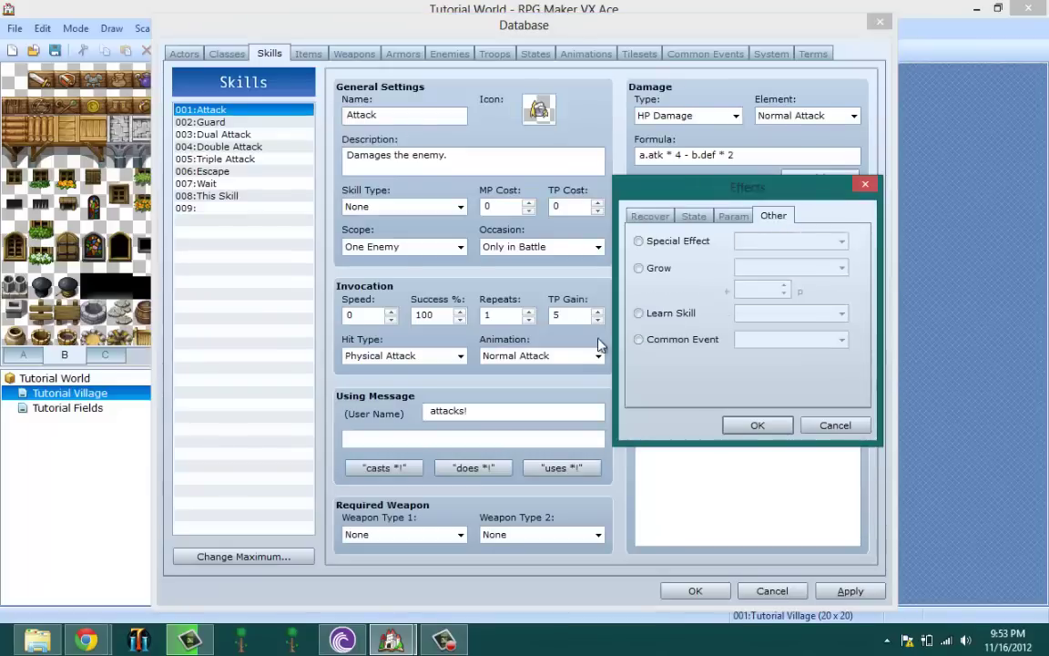
{"action": "left_click", "coordinate": [639, 338]}
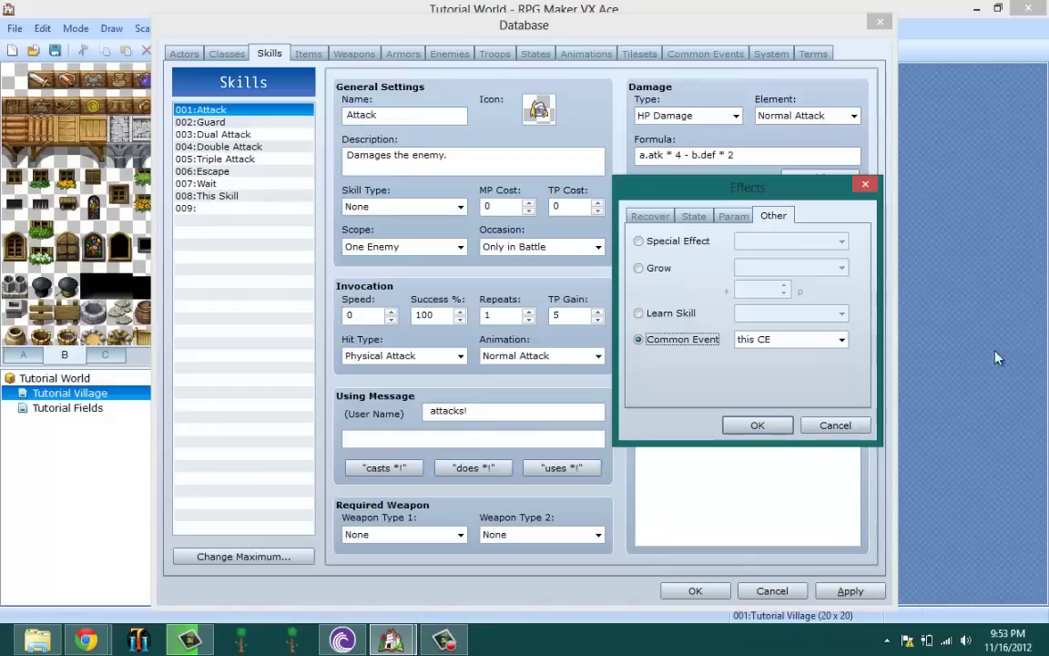
{"action": "key", "text": "Escape"}
{"action": "left_click", "coordinate": [212, 196]}
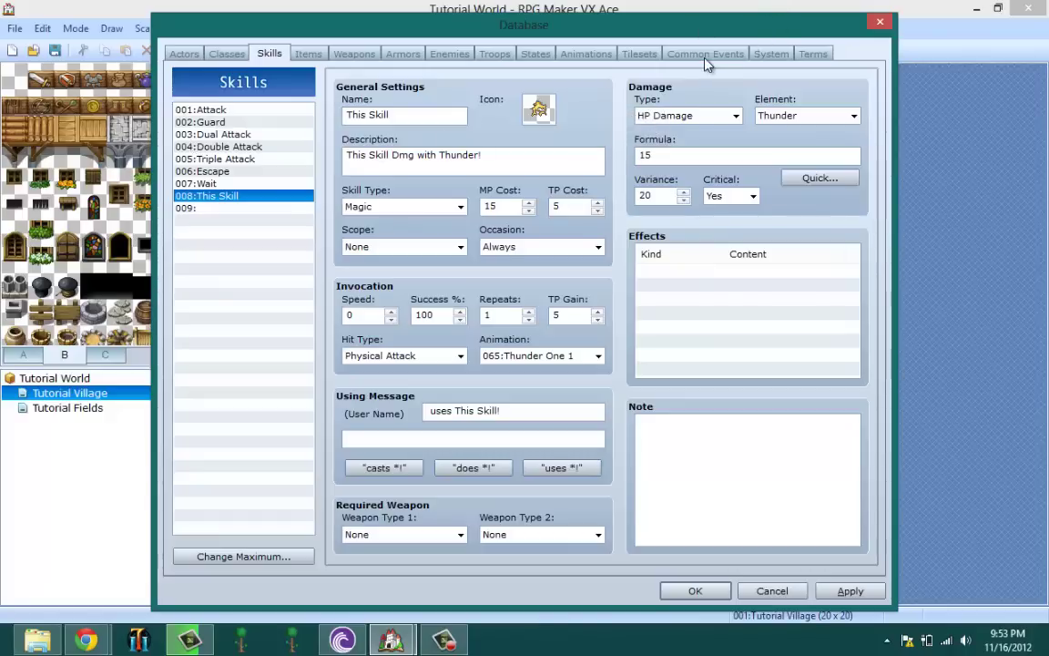
Close the database and create a new event at 007,009 on the Tutorial Village map in event editing mode.
{"action": "left_click", "coordinate": [877, 21]}
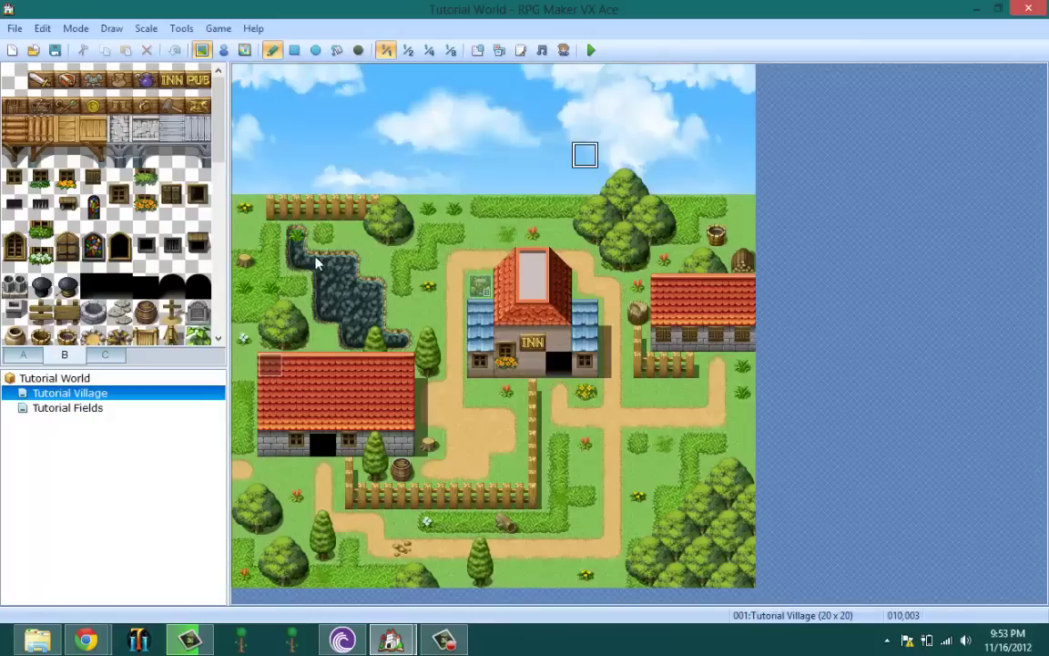
{"action": "left_click", "coordinate": [223, 50]}
{"action": "left_click", "coordinate": [203, 50]}
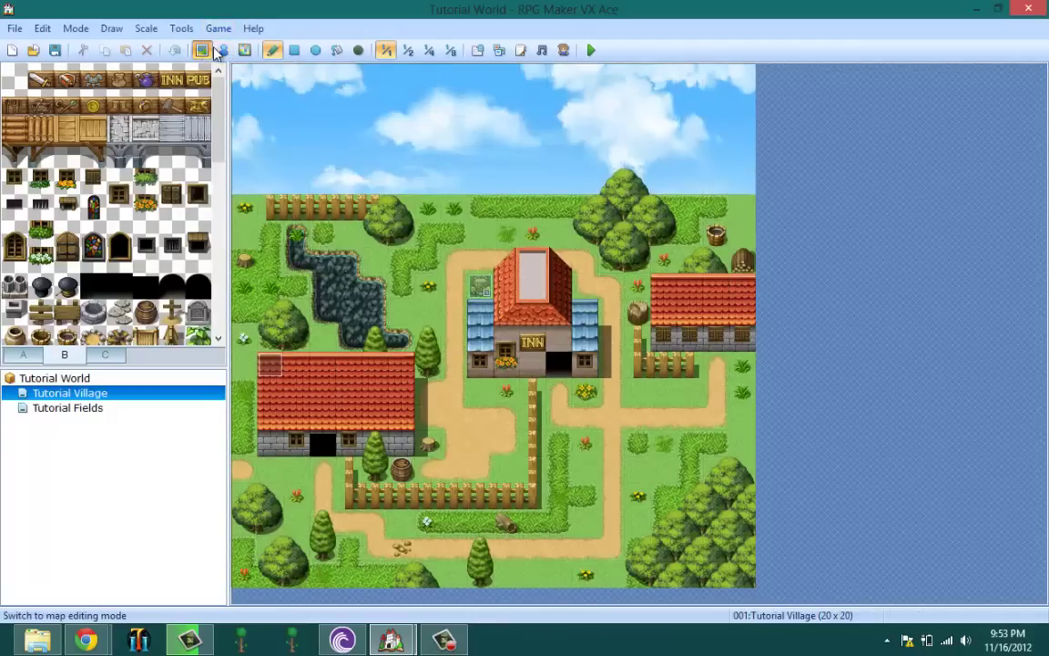
{"action": "left_click", "coordinate": [223, 50]}
{"action": "right_click", "coordinate": [424, 307]}
{"action": "left_click", "coordinate": [444, 315]}
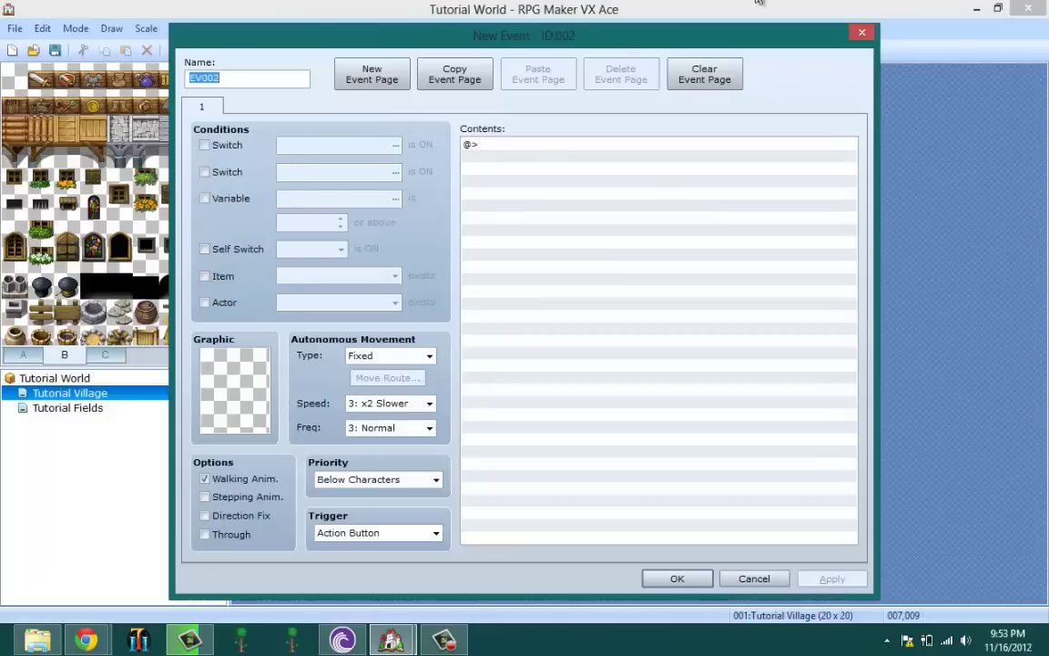
Try adding a Call Common Event command for common event 001 to the new map event, and close the event without saving.
{"action": "left_click", "coordinate": [523, 146]}
{"action": "right_click", "coordinate": [532, 145]}
{"action": "left_click", "coordinate": [558, 155]}
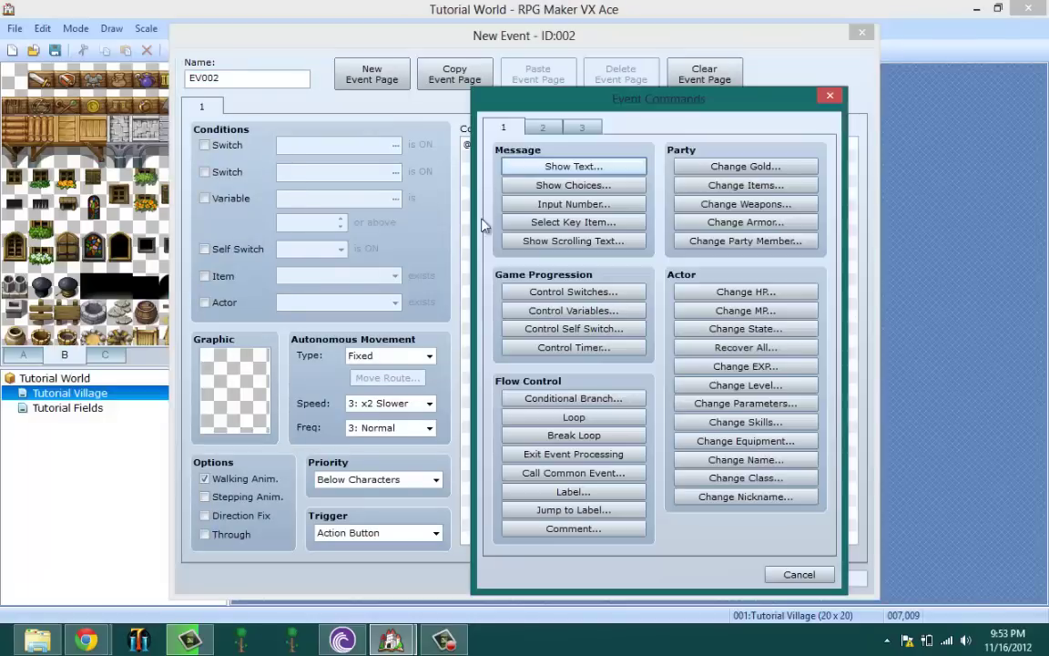
{"action": "left_click", "coordinate": [573, 132]}
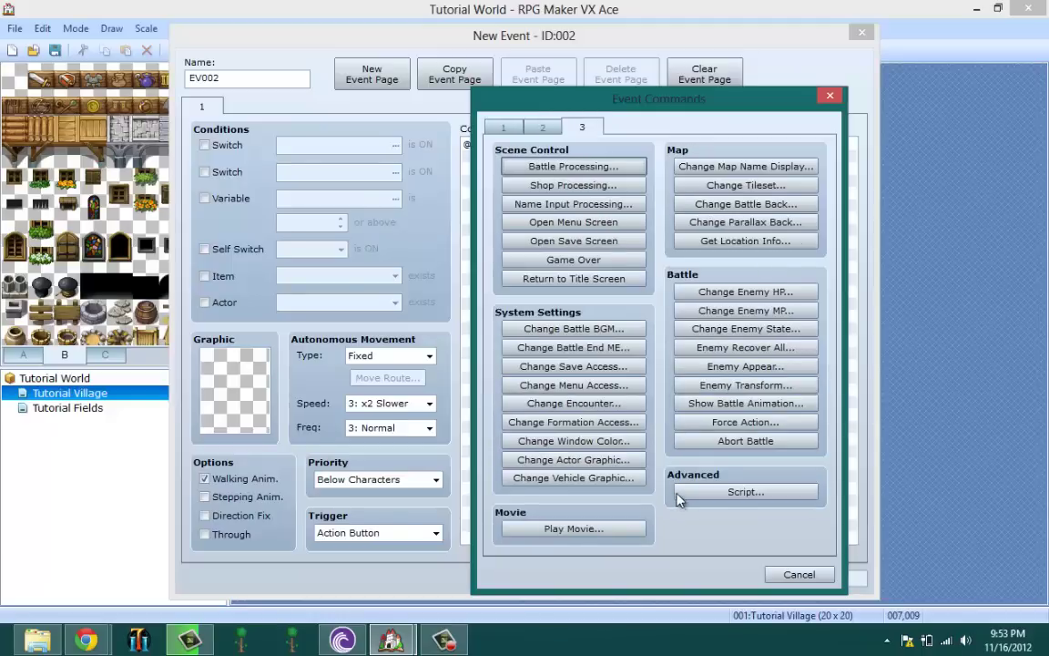
{"action": "left_click", "coordinate": [542, 128]}
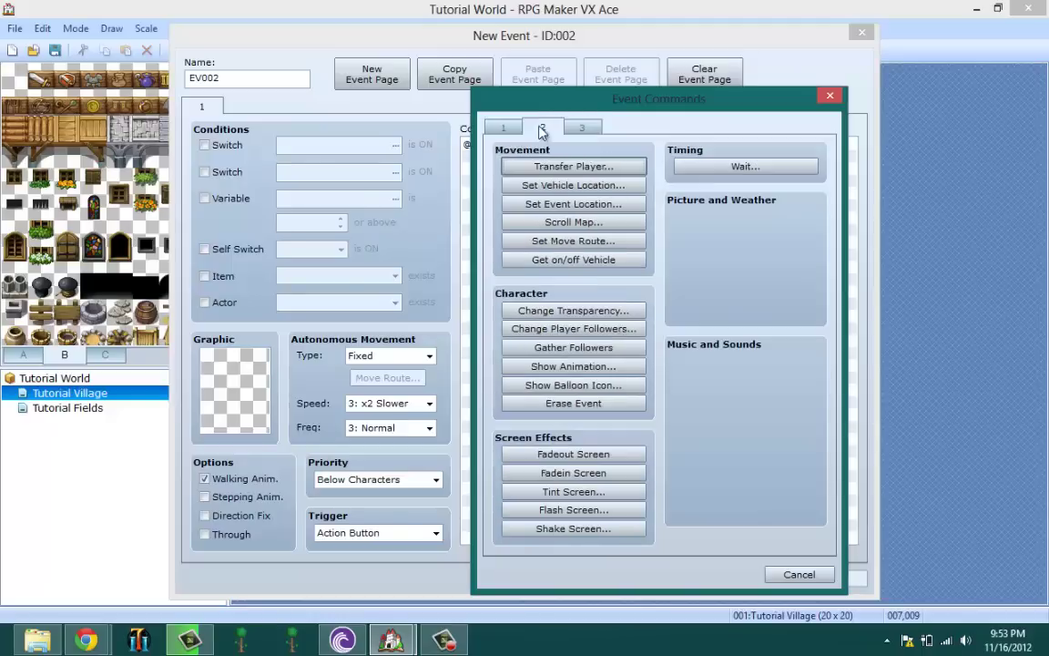
{"action": "left_click", "coordinate": [503, 129]}
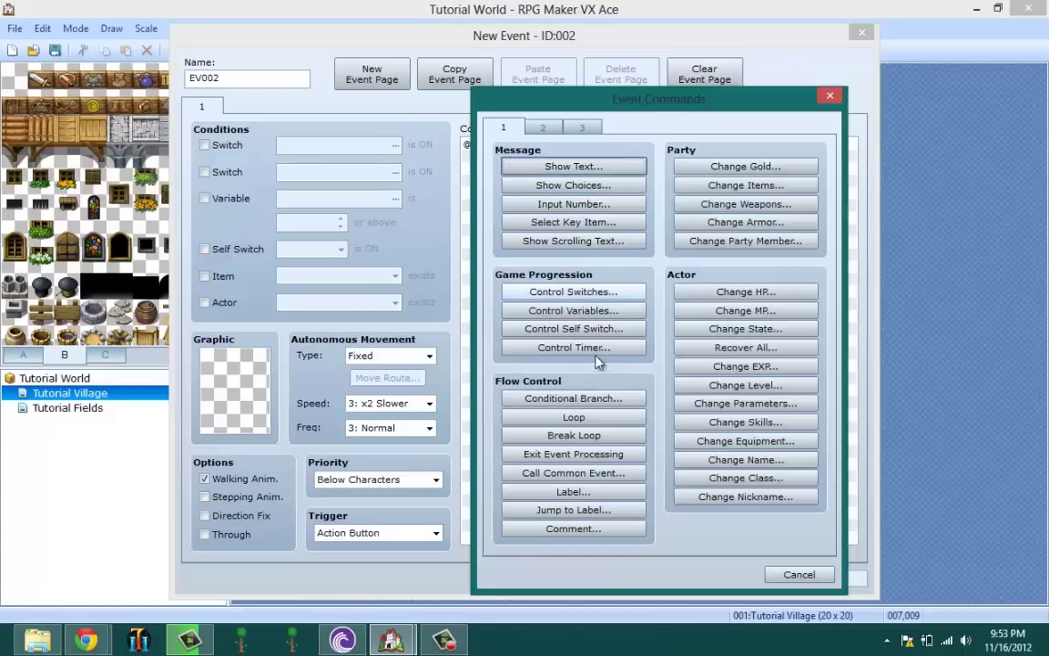
{"action": "left_click", "coordinate": [599, 473]}
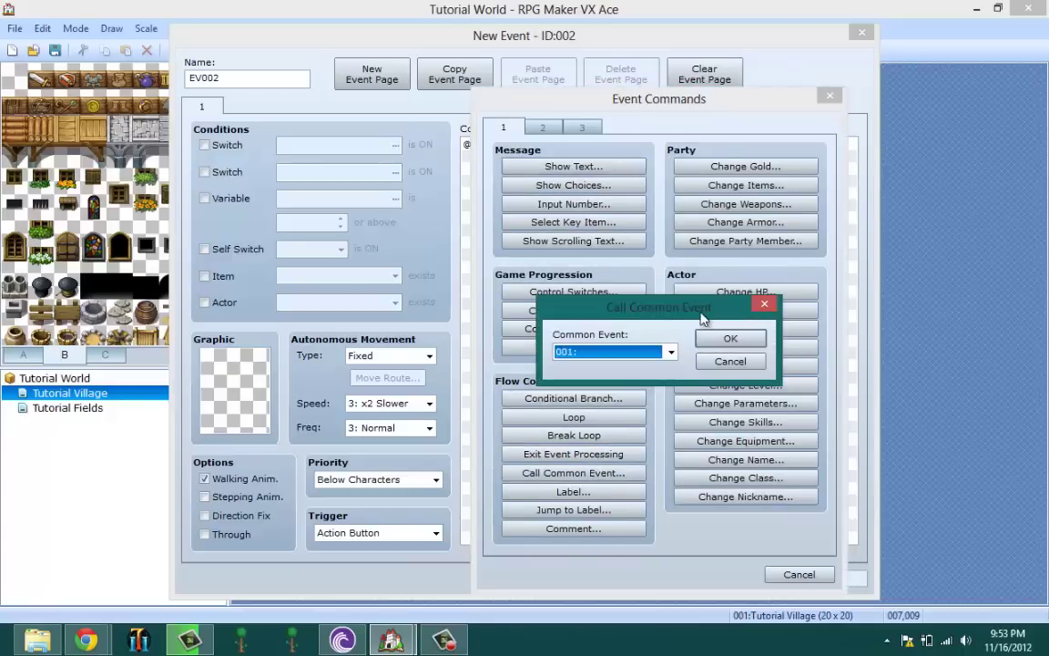
{"action": "left_click", "coordinate": [644, 353]}
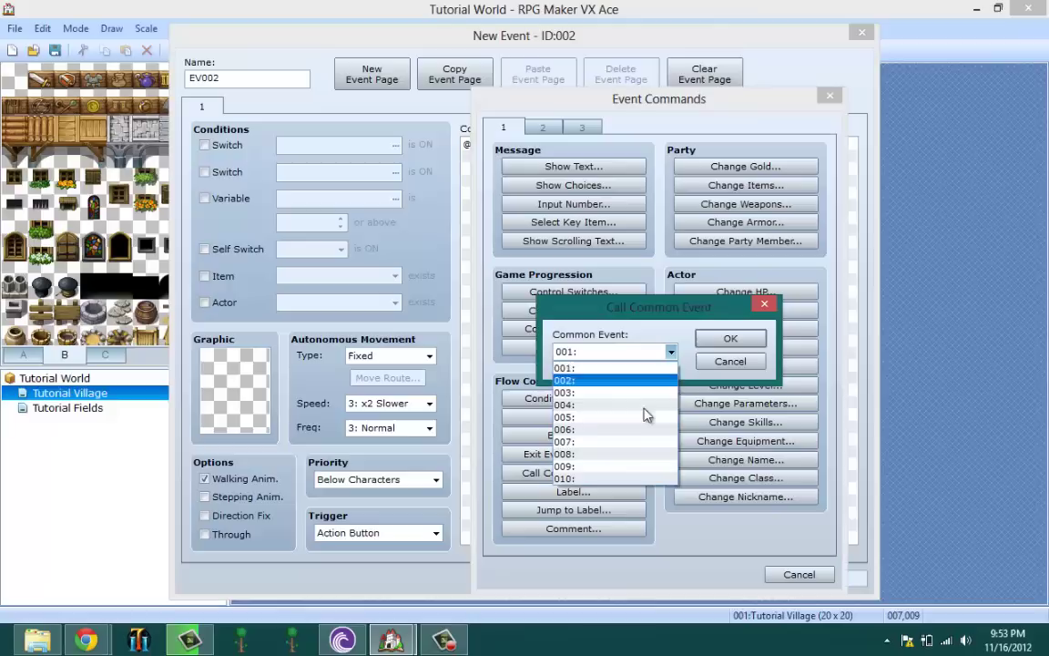
{"action": "left_click", "coordinate": [644, 353]}
{"action": "left_click", "coordinate": [757, 342]}
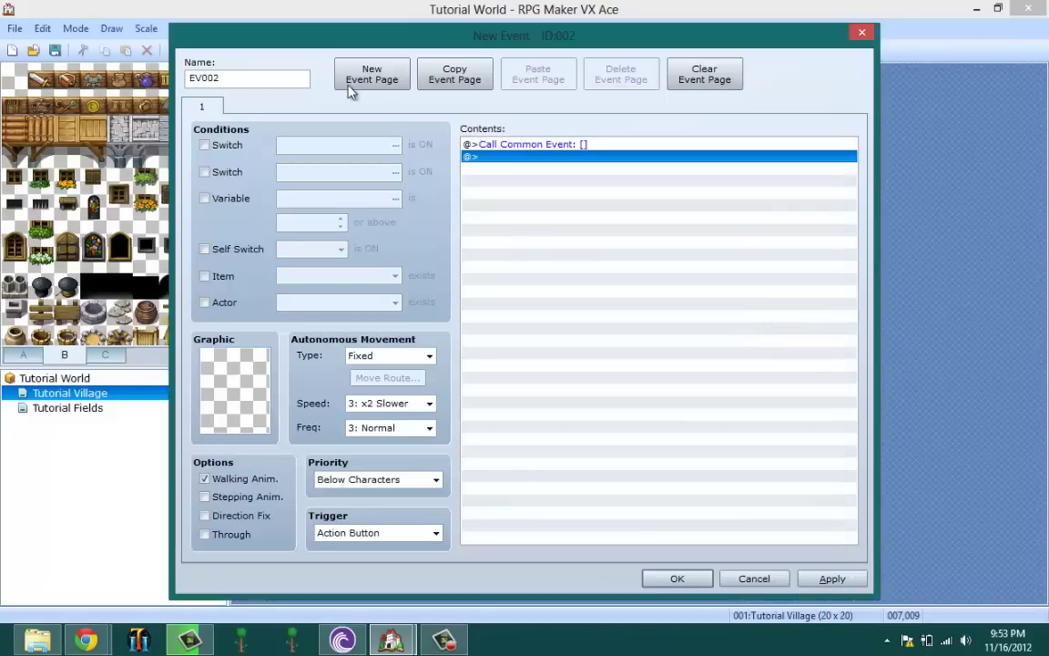
{"action": "left_click", "coordinate": [546, 144]}
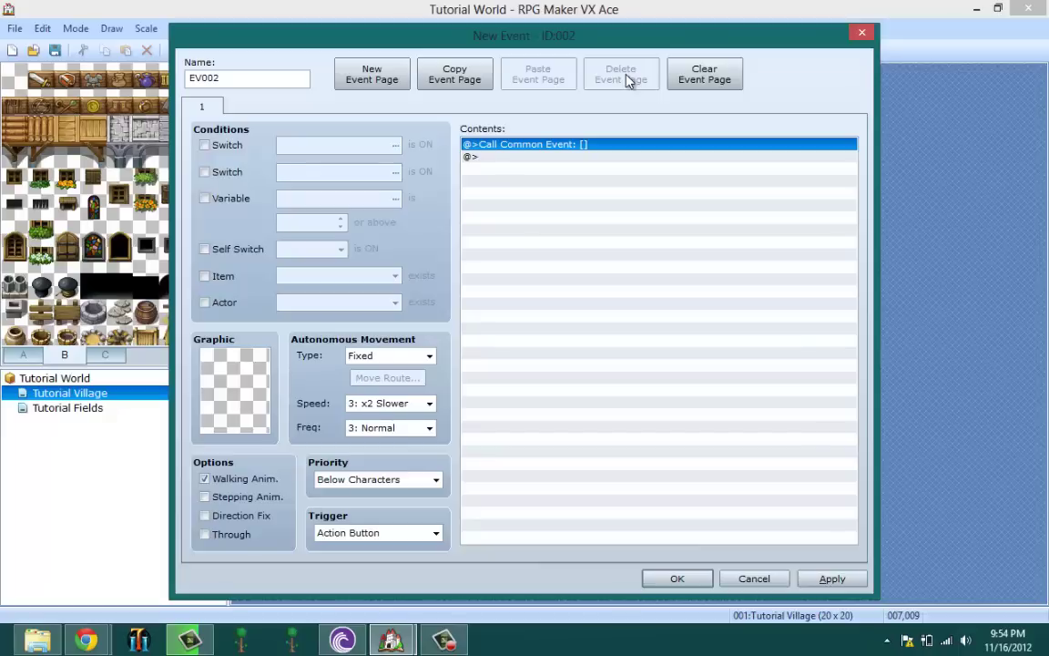
{"action": "left_click", "coordinate": [860, 32]}
Open the database's common events and examine the event commands that can be inserted into common event 001.
{"action": "left_click", "coordinate": [181, 29]}
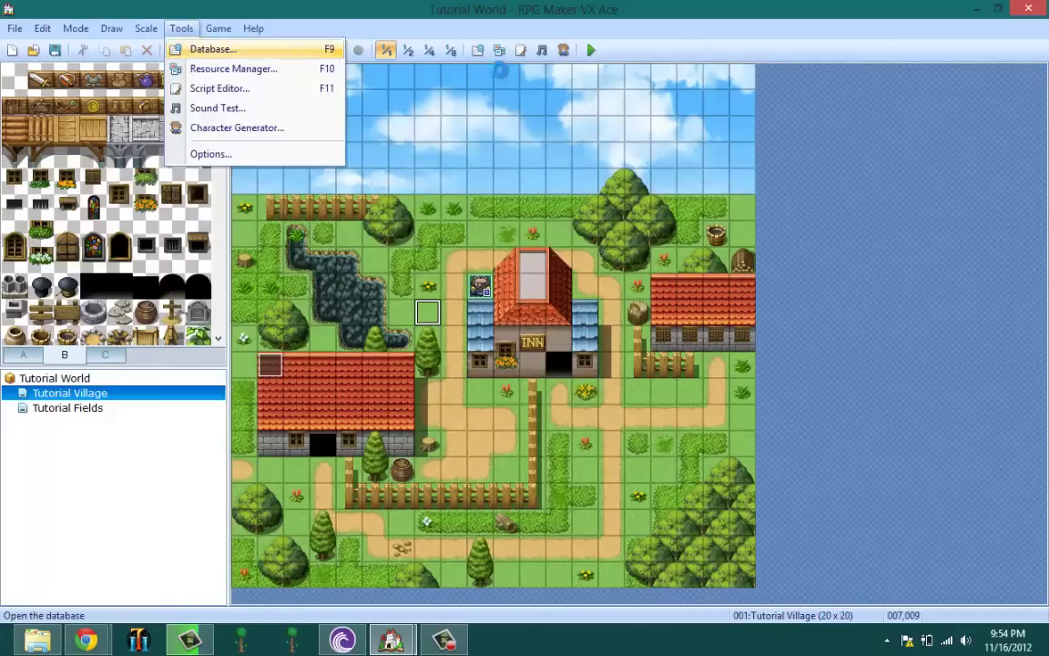
{"action": "left_click", "coordinate": [186, 47]}
{"action": "left_click", "coordinate": [733, 55]}
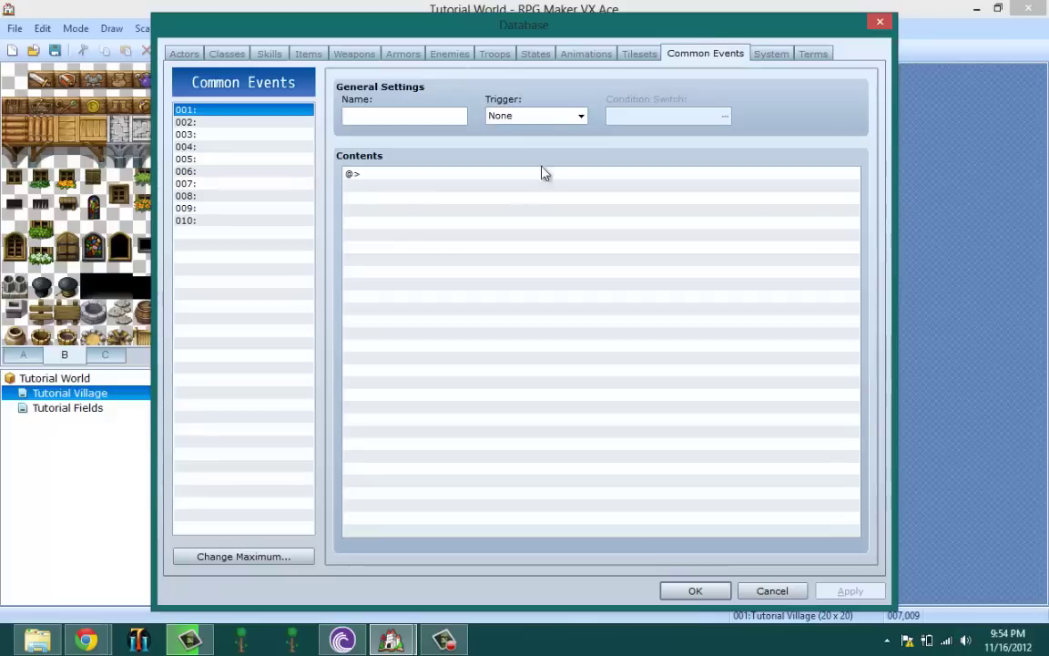
{"action": "right_click", "coordinate": [515, 195]}
{"action": "left_click", "coordinate": [546, 204]}
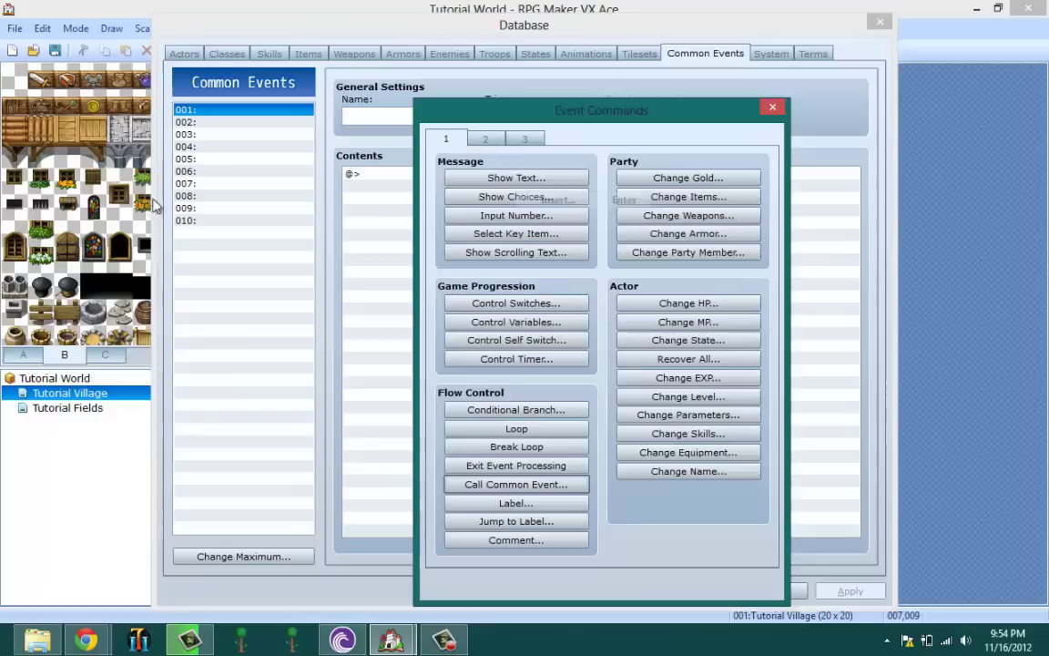
{"action": "left_click", "coordinate": [484, 139]}
{"action": "left_click", "coordinate": [446, 142]}
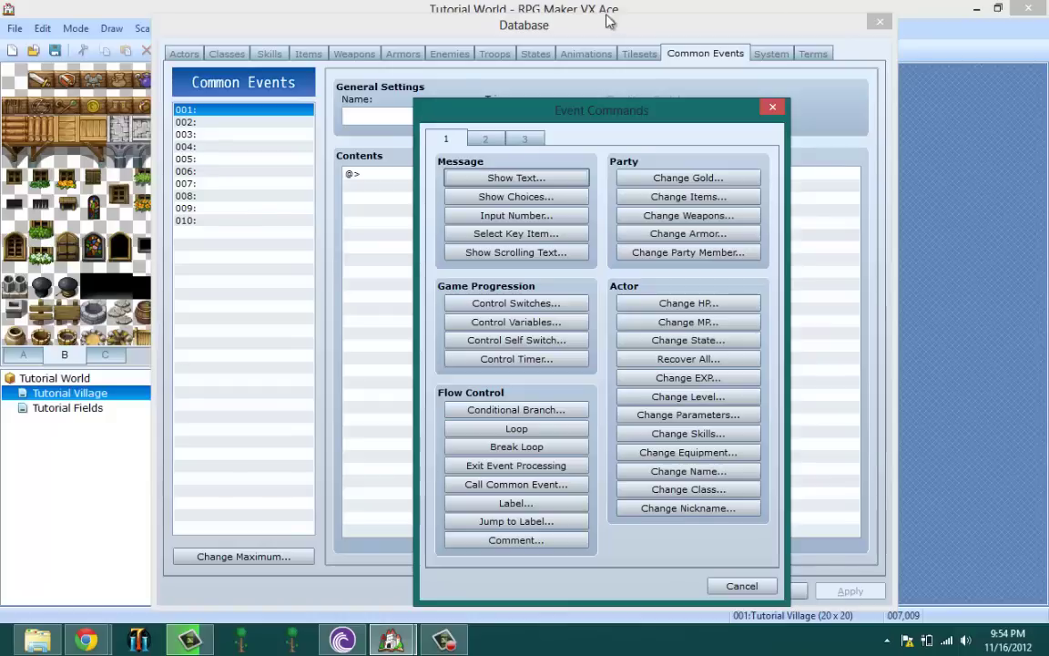
{"action": "left_click_drag", "start_coordinate": [495, 111], "coordinate": [479, 212]}
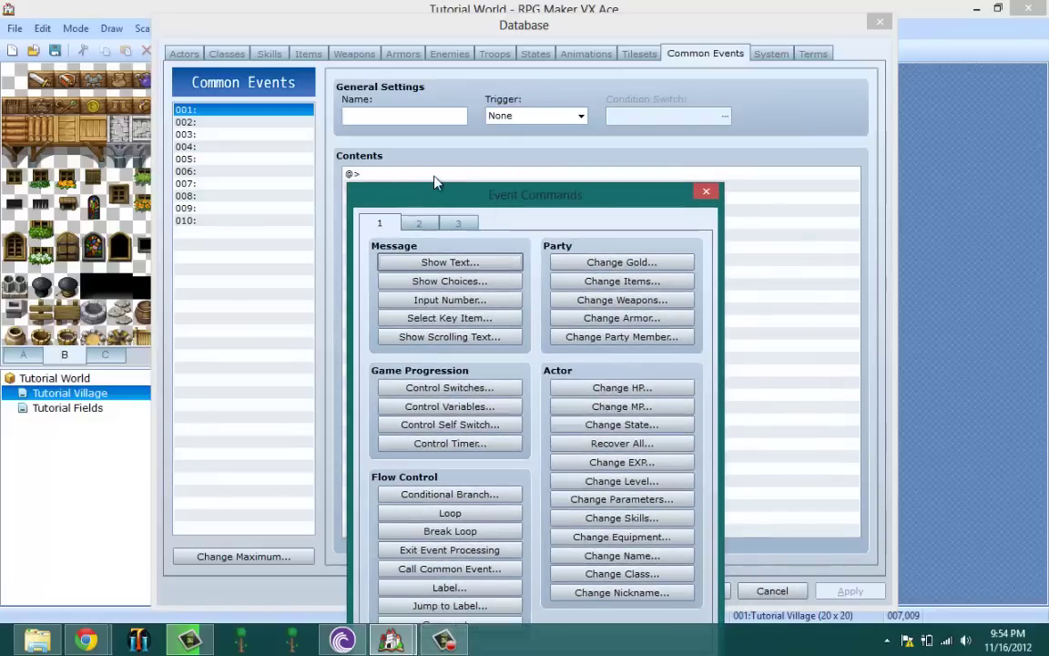
{"action": "left_click", "coordinate": [707, 192]}
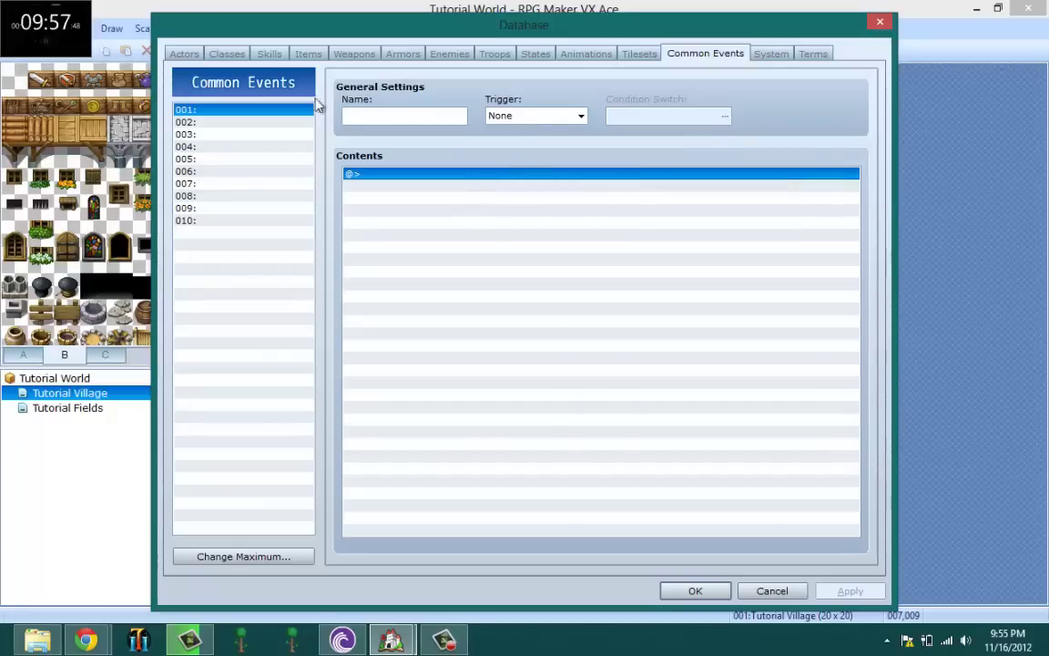
Try the Parallel Process and Autorun triggers on common event 001, ending with Autorun.
{"action": "left_click", "coordinate": [563, 119]}
{"action": "left_click", "coordinate": [565, 119]}
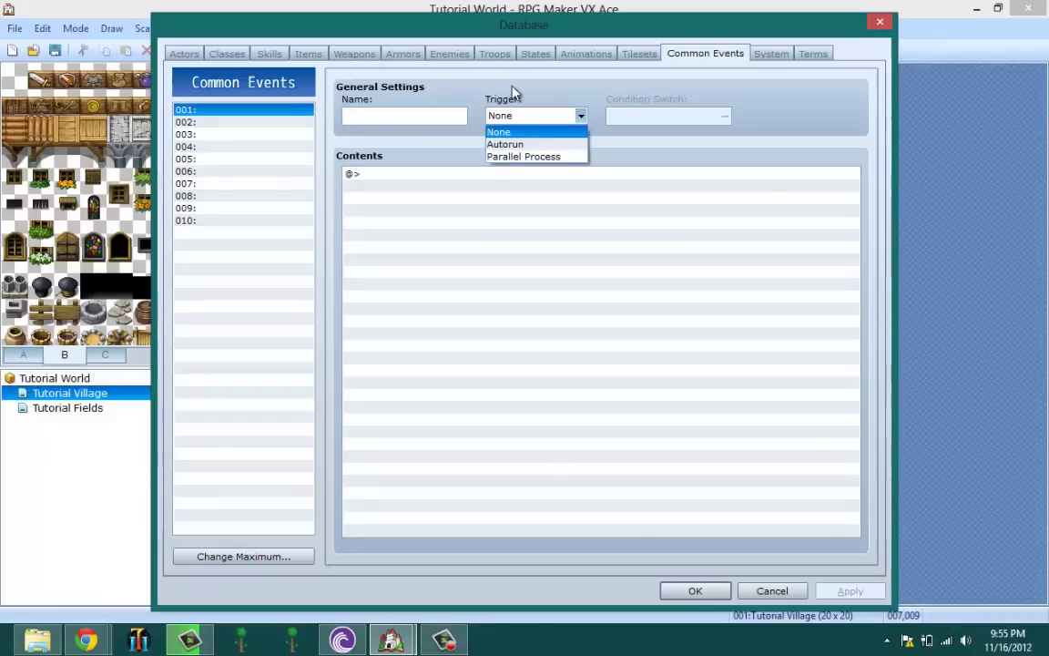
{"action": "left_click", "coordinate": [546, 157]}
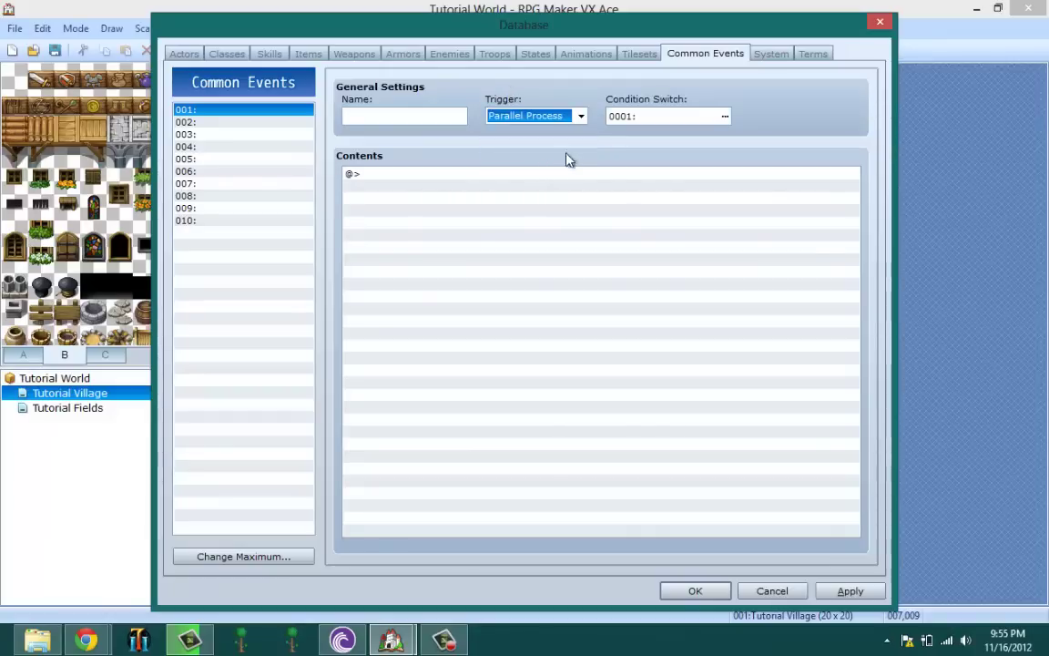
{"action": "left_click", "coordinate": [585, 119]}
{"action": "left_click", "coordinate": [532, 143]}
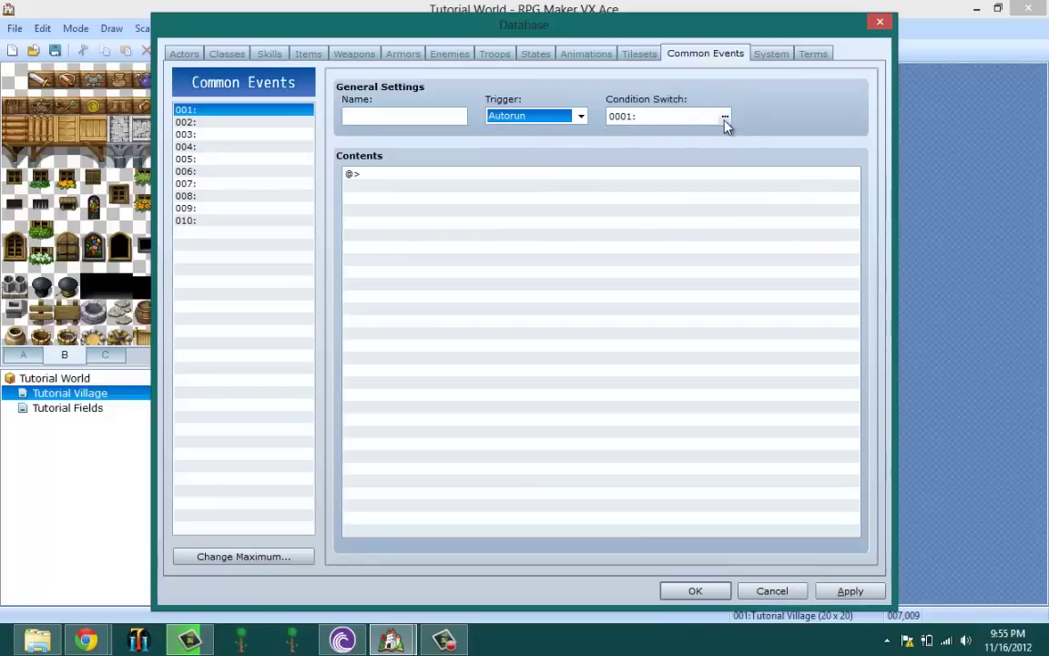
{"action": "left_click", "coordinate": [548, 116]}
{"action": "left_click", "coordinate": [529, 157]}
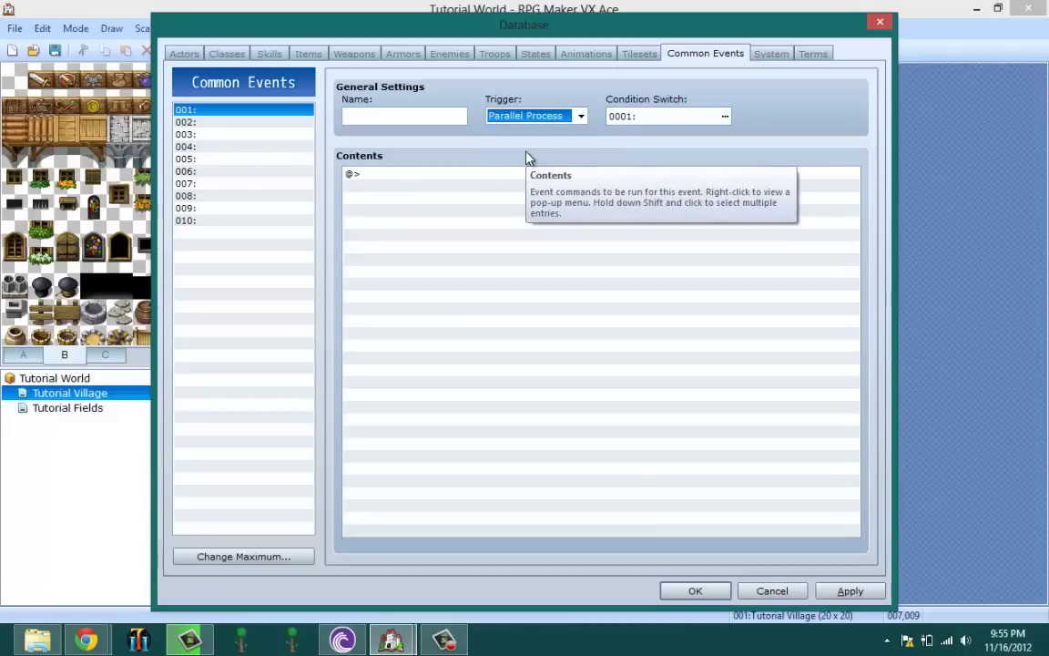
{"action": "key", "text": "Up"}
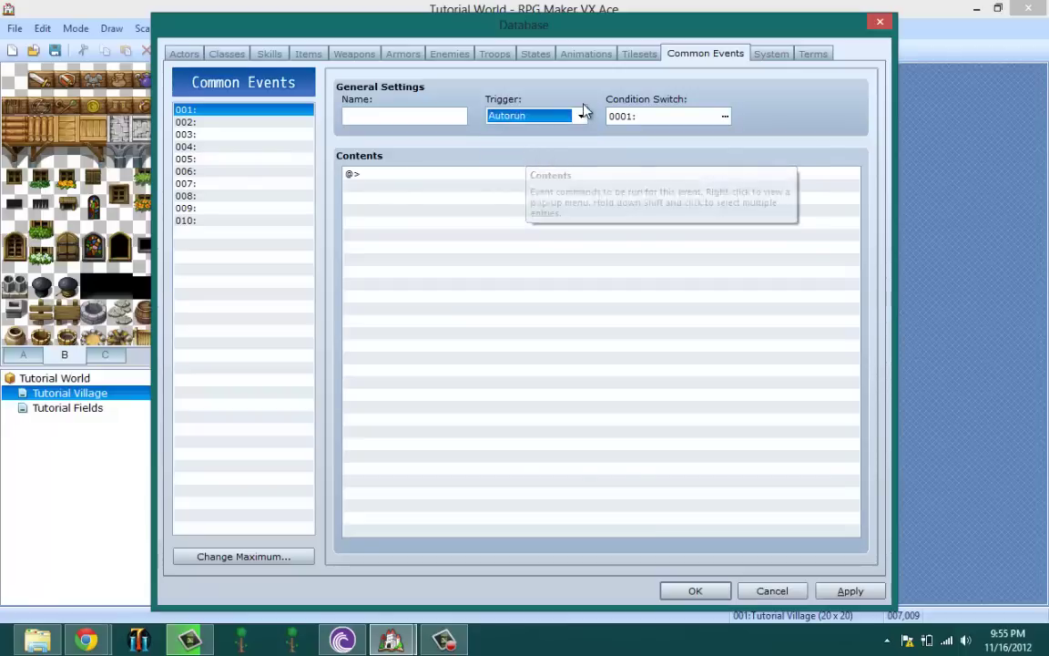
View the condition switches available for the Autorun trigger, and set the common event's trigger back to None.
{"action": "left_click", "coordinate": [725, 115]}
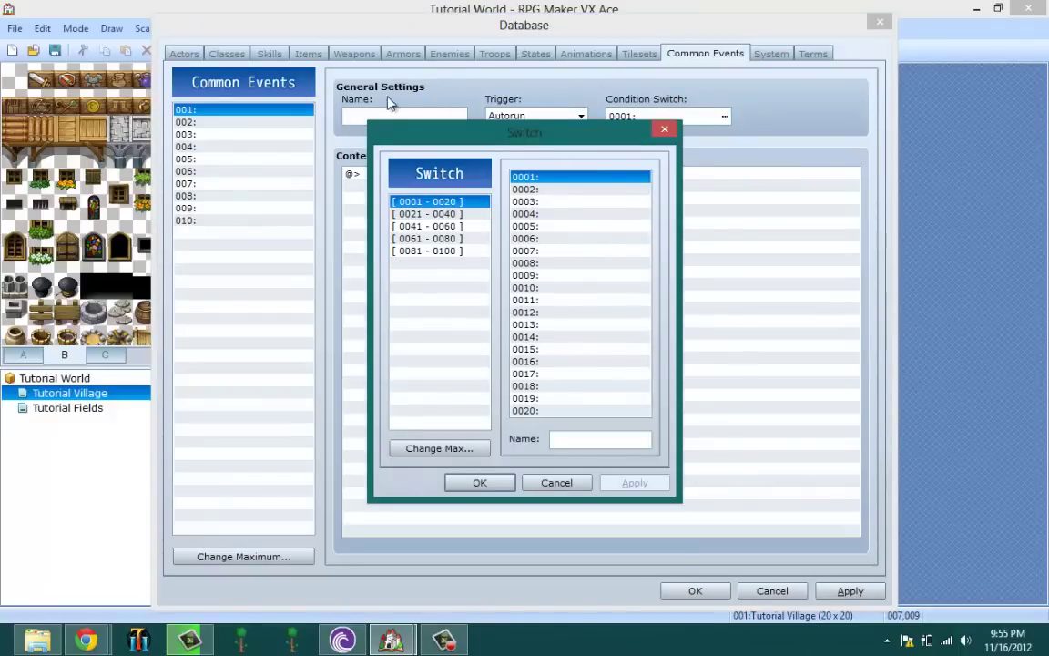
{"action": "left_click", "coordinate": [663, 129]}
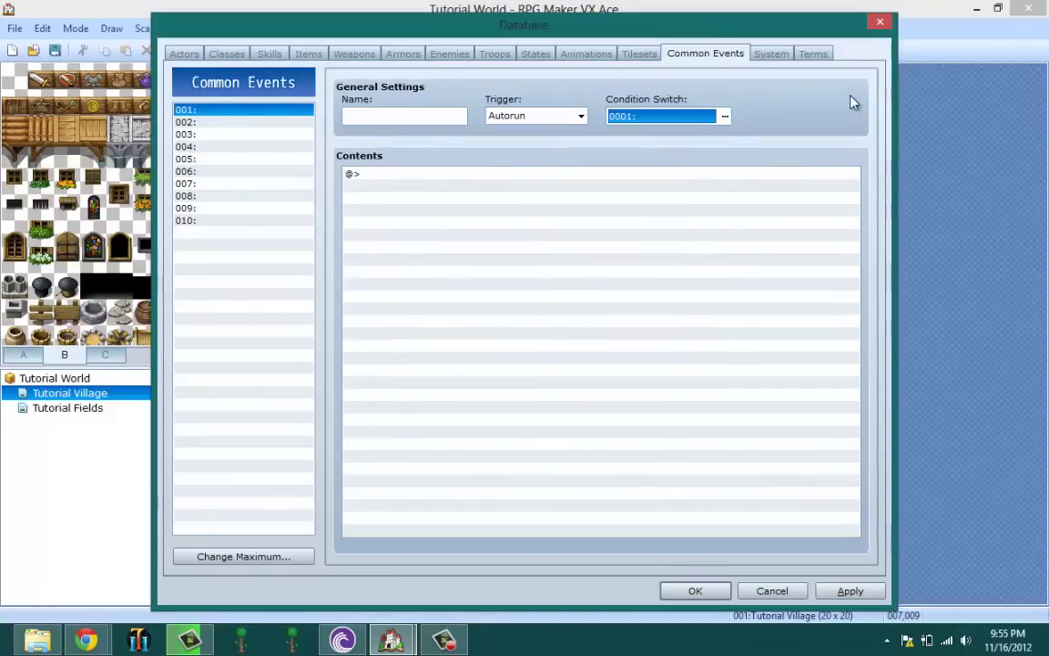
{"action": "left_click", "coordinate": [580, 116]}
{"action": "left_click", "coordinate": [547, 133]}
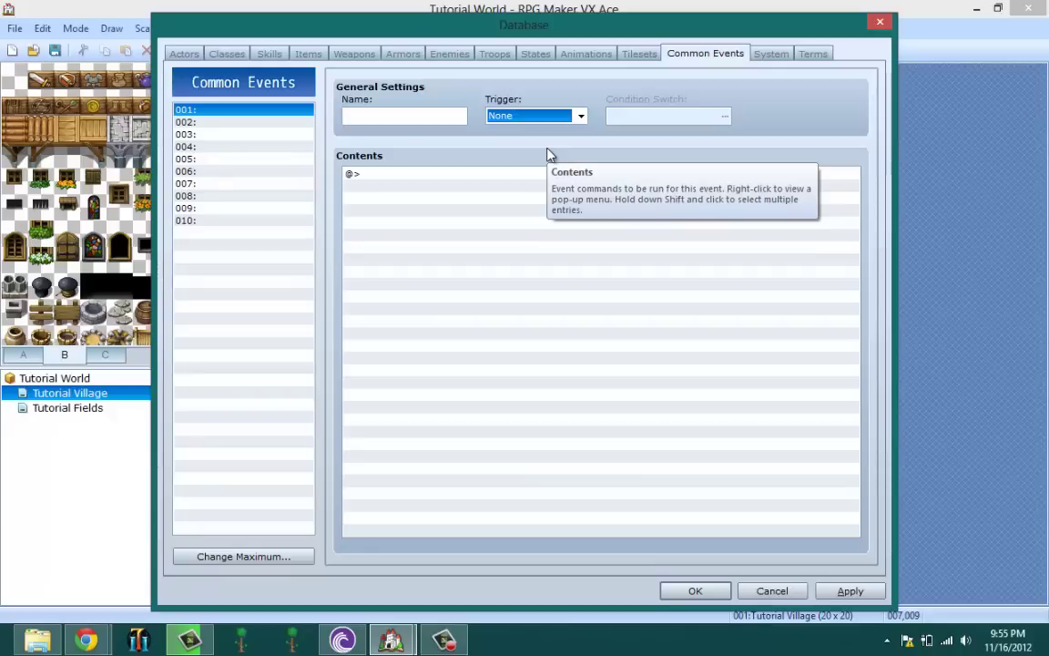
Examine all three pages of event commands available for the contents of common event 001 again.
{"action": "right_click", "coordinate": [372, 184]}
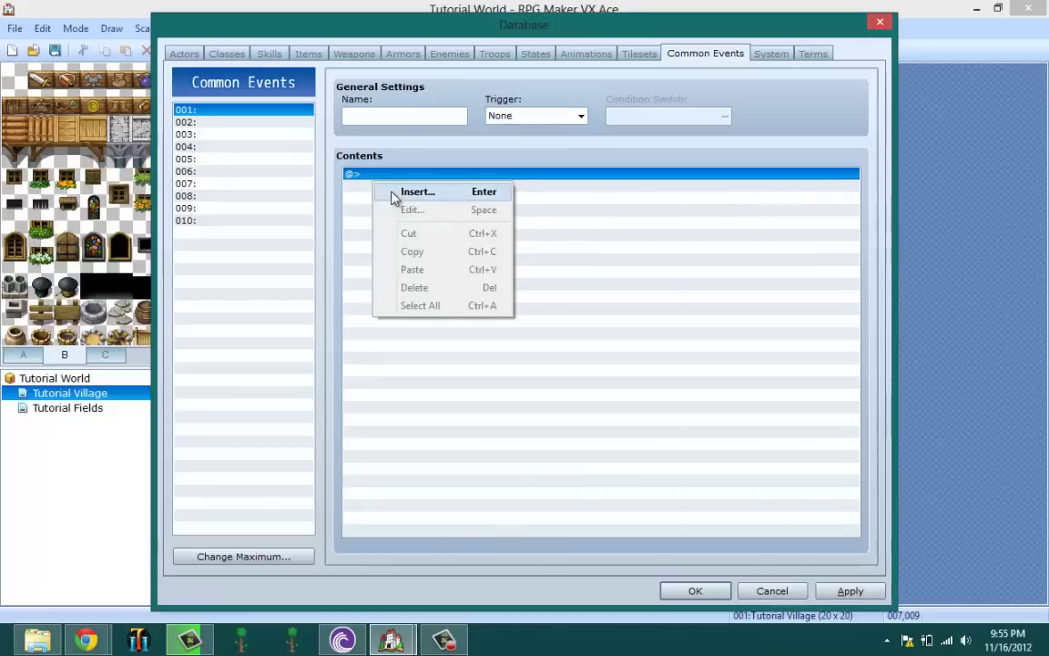
{"action": "left_click", "coordinate": [410, 192]}
{"action": "left_click", "coordinate": [487, 138]}
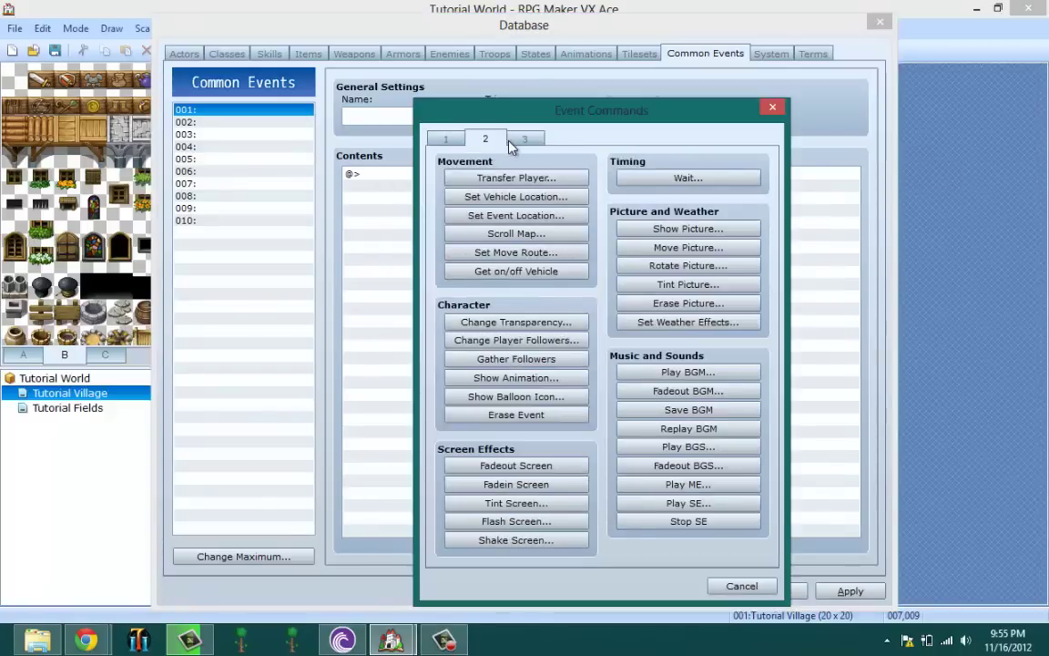
{"action": "left_click", "coordinate": [524, 139]}
{"action": "left_click", "coordinate": [445, 138]}
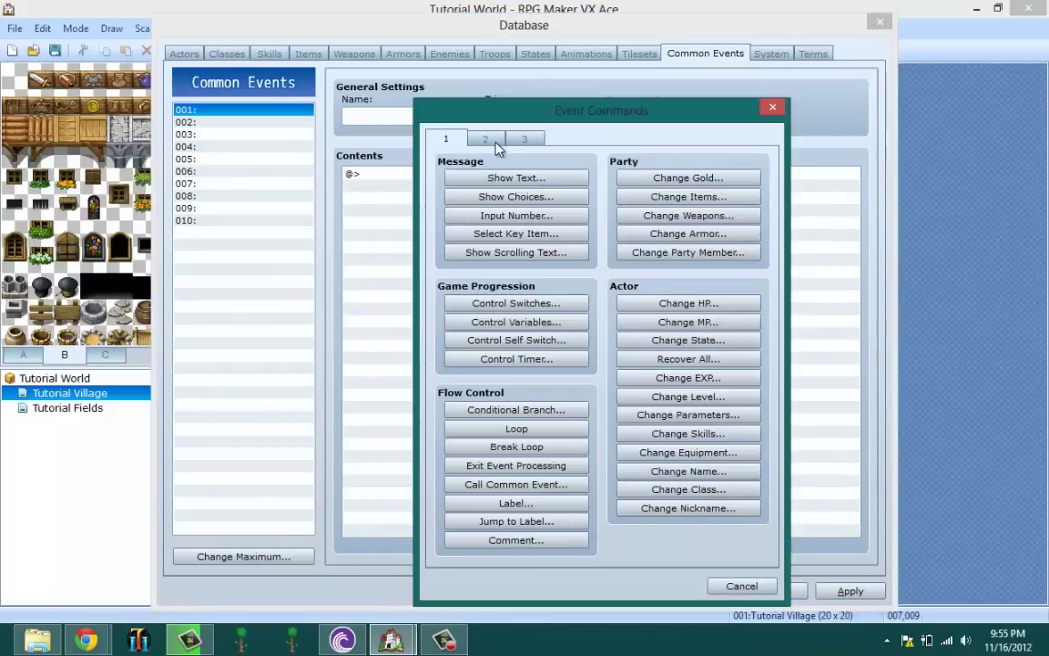
{"action": "left_click", "coordinate": [486, 138]}
{"action": "left_click", "coordinate": [524, 138]}
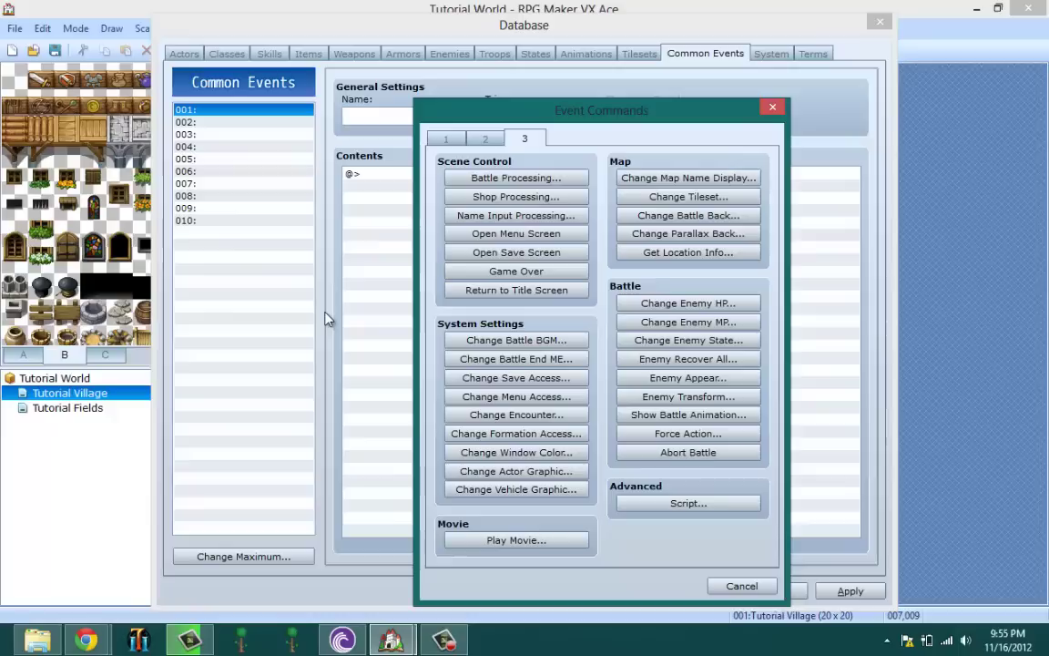
{"action": "left_click", "coordinate": [445, 138]}
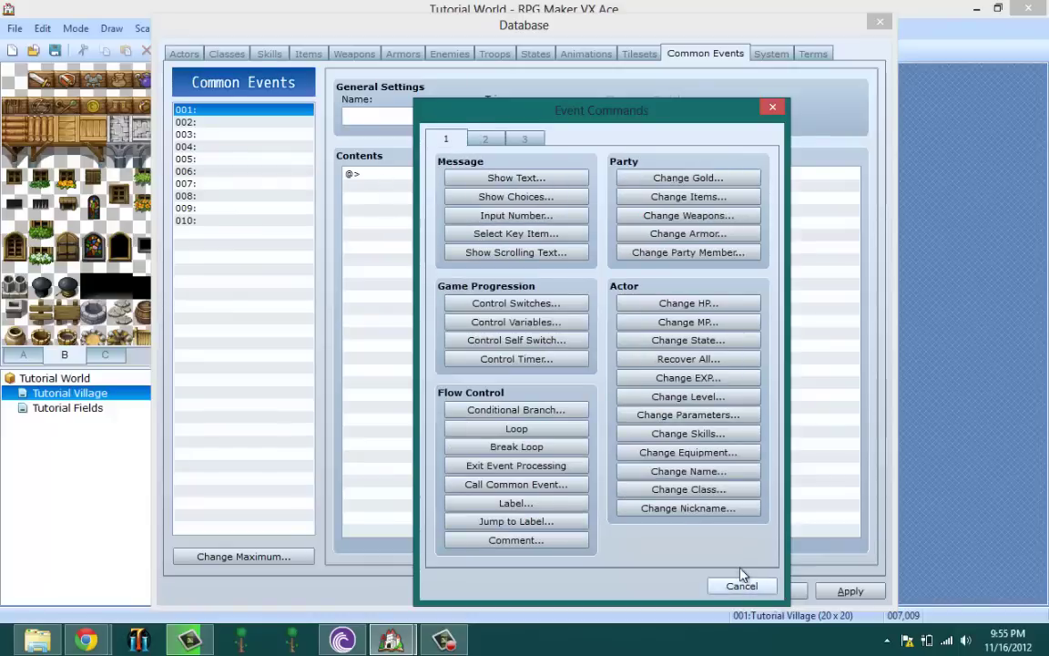